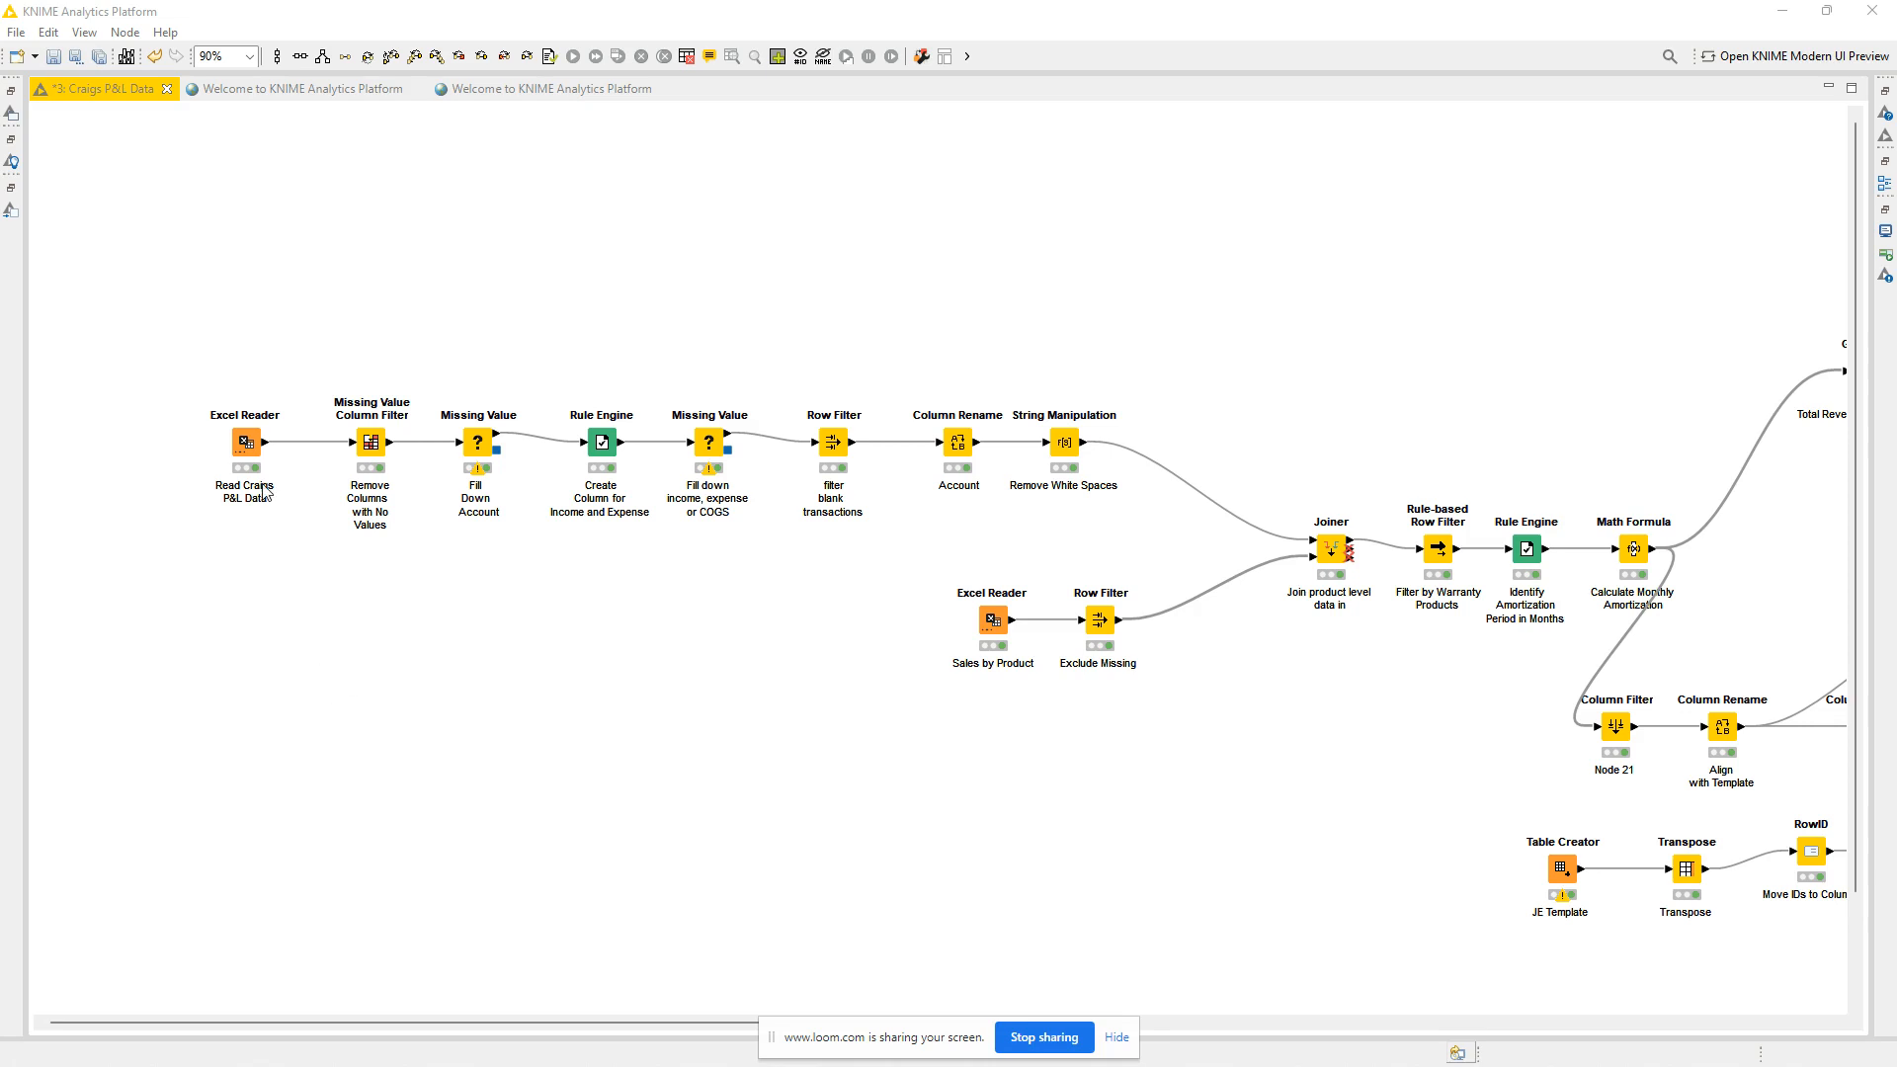
Review the input file, sheet settings and data preview of the Excel Reader that reads the P&L data, leaving its settings unchanged.
{"action": "double_click", "coordinate": [249, 444]}
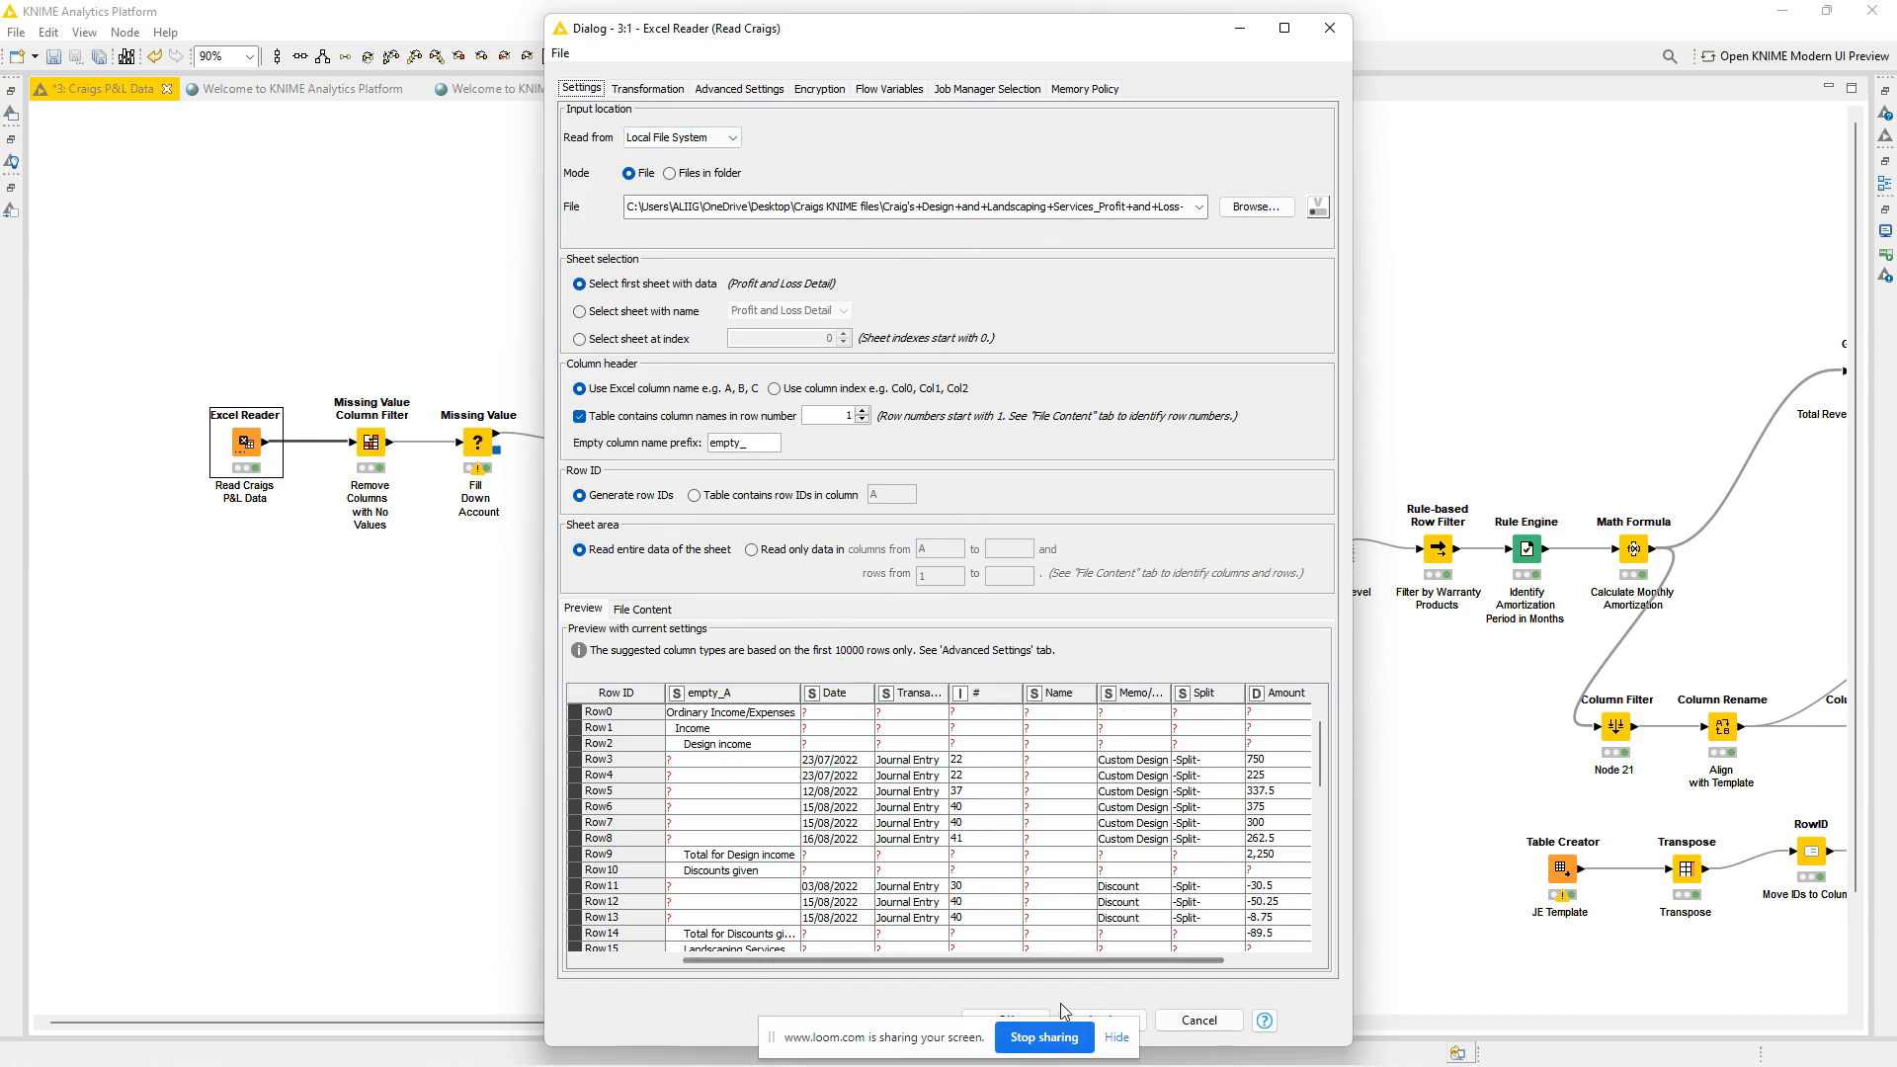
{"action": "left_click_drag", "start_coordinate": [939, 1036], "coordinate": [723, 1041]}
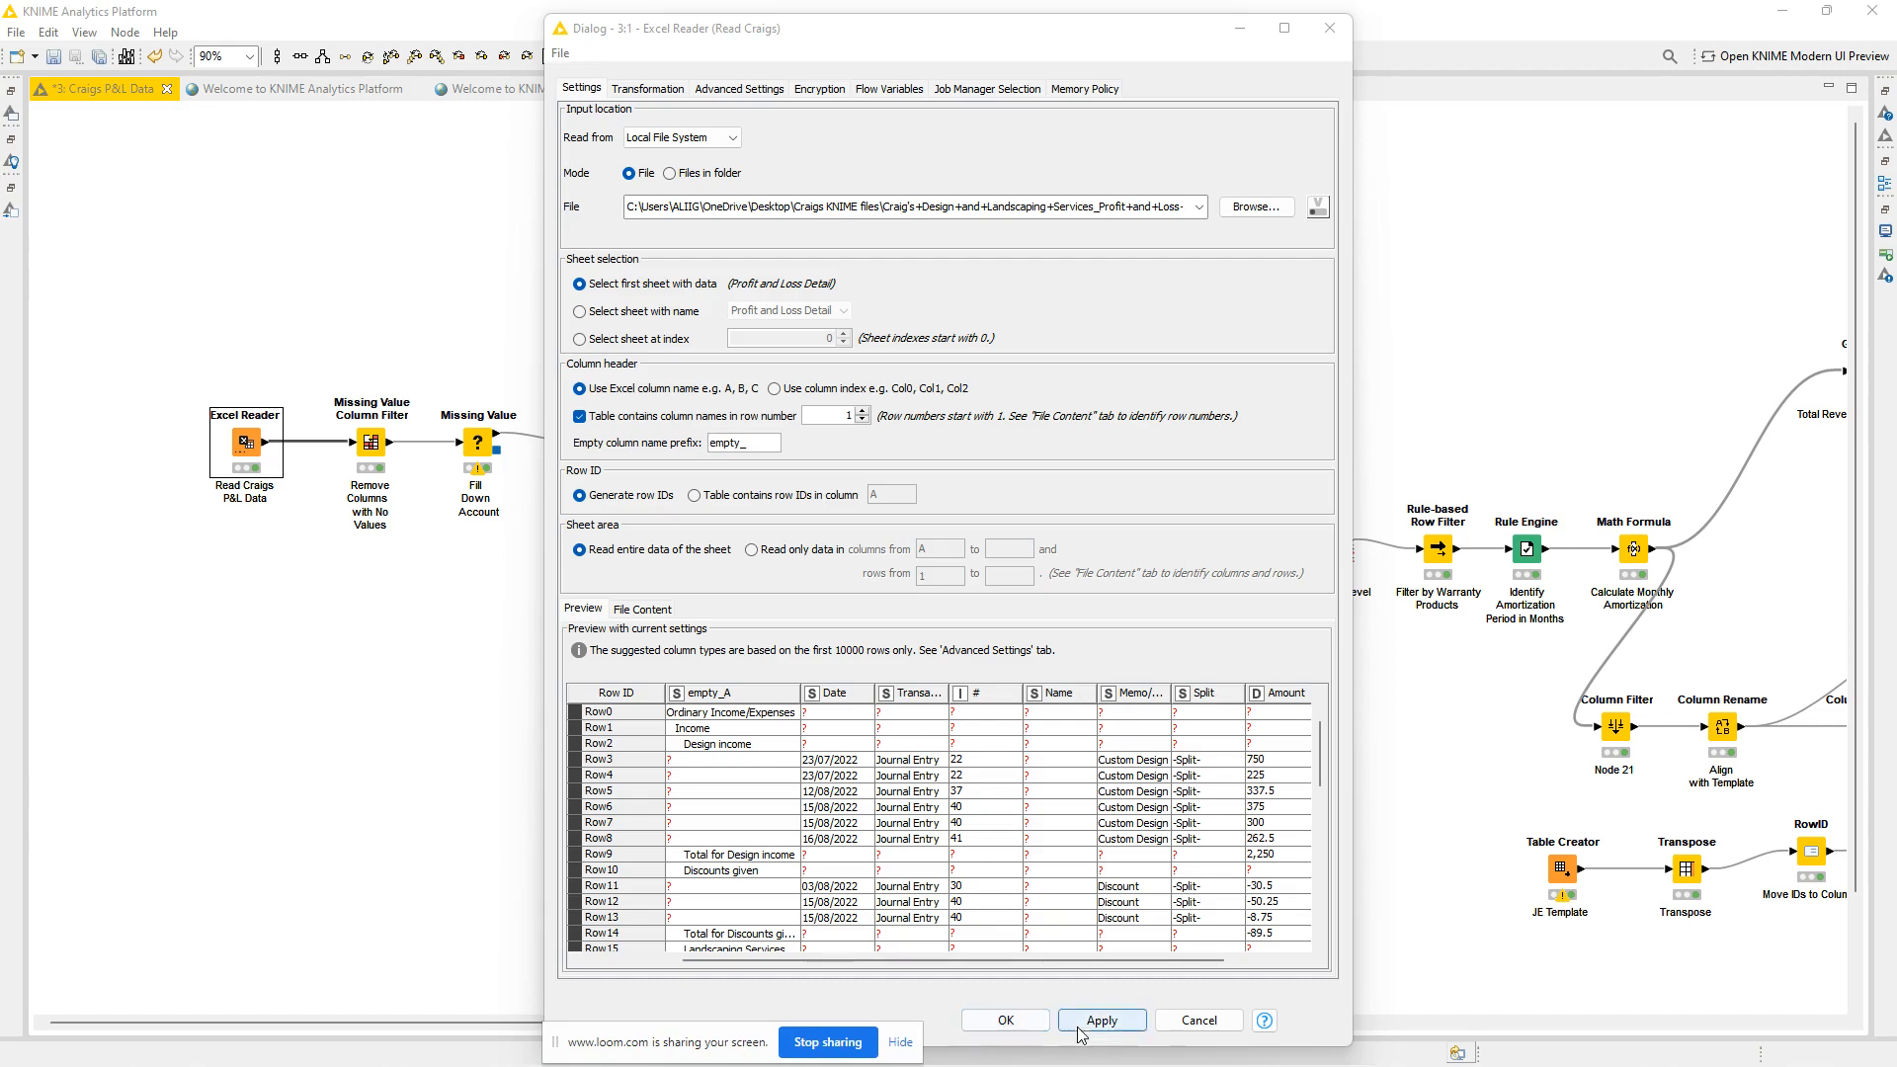
{"action": "left_click", "coordinate": [1199, 1021]}
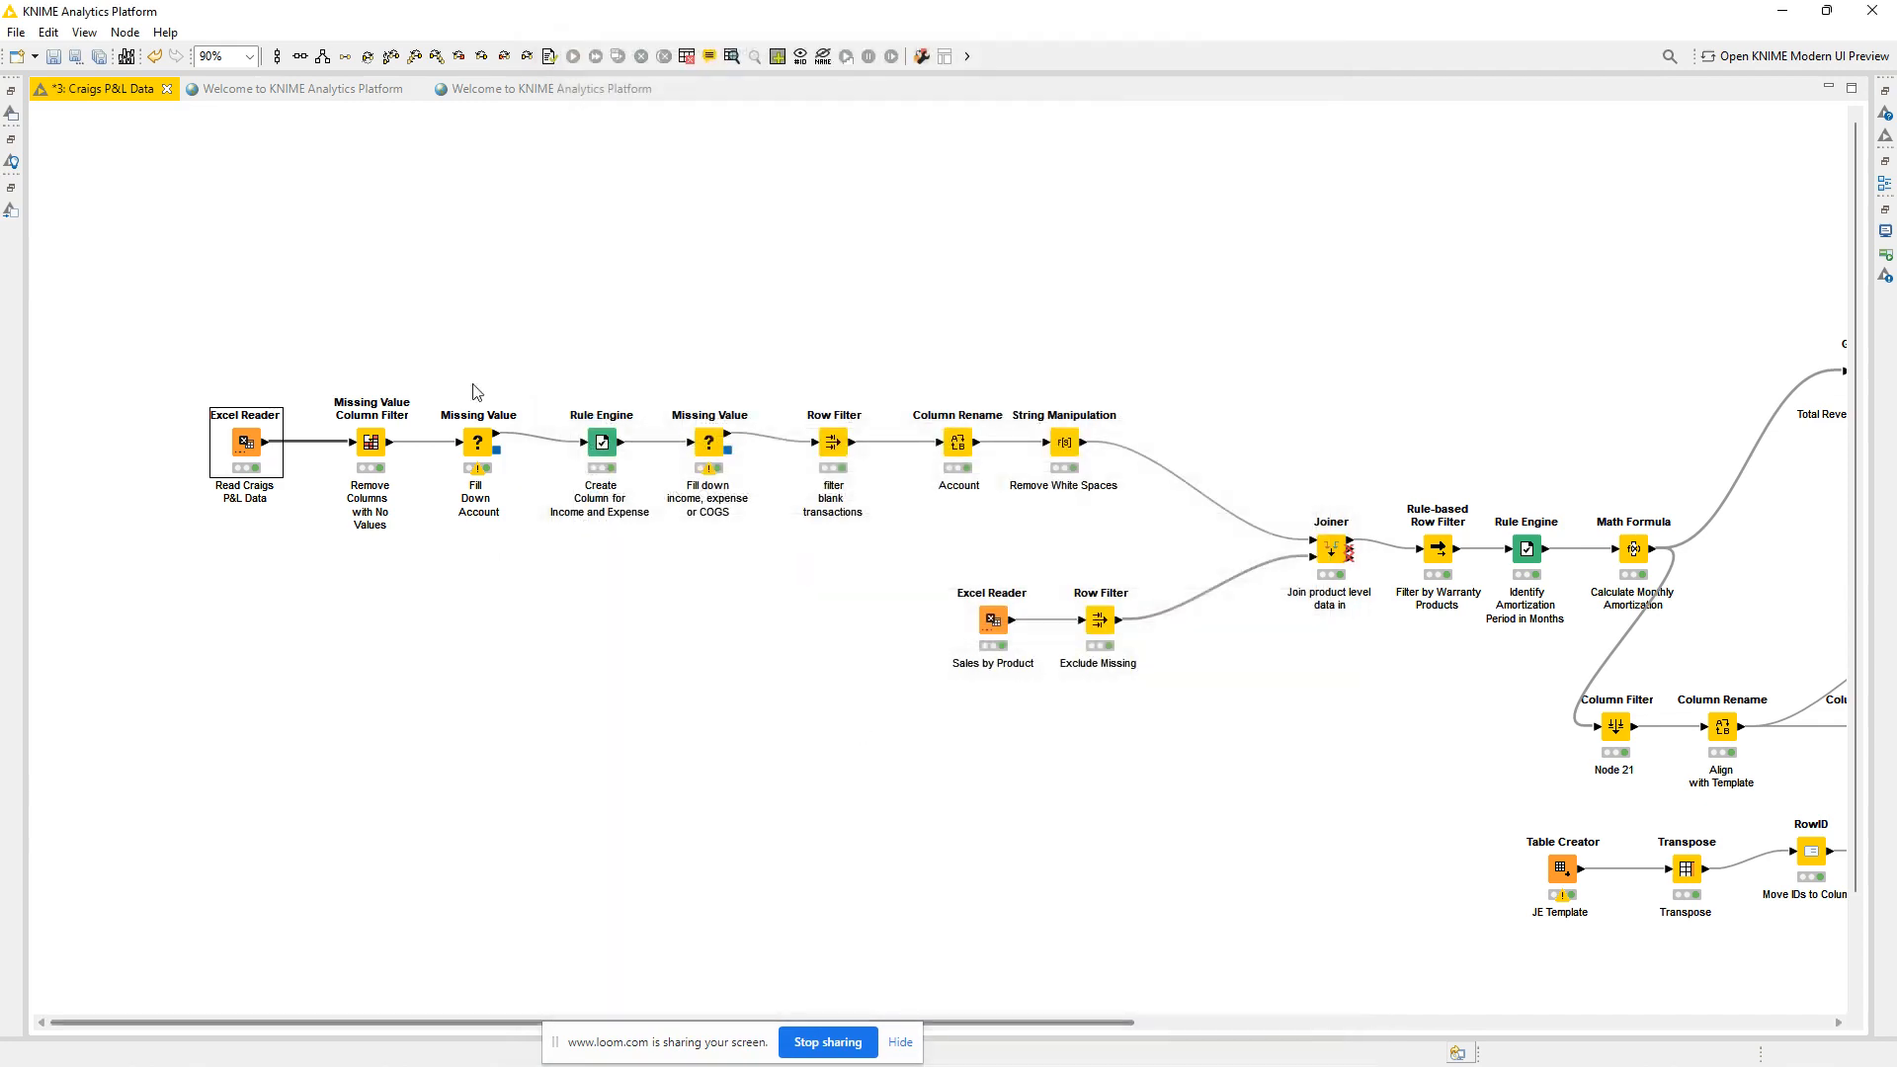
Review the included columns and missing value threshold in the Missing Value Column Filter's configuration.
{"action": "left_click", "coordinate": [373, 456]}
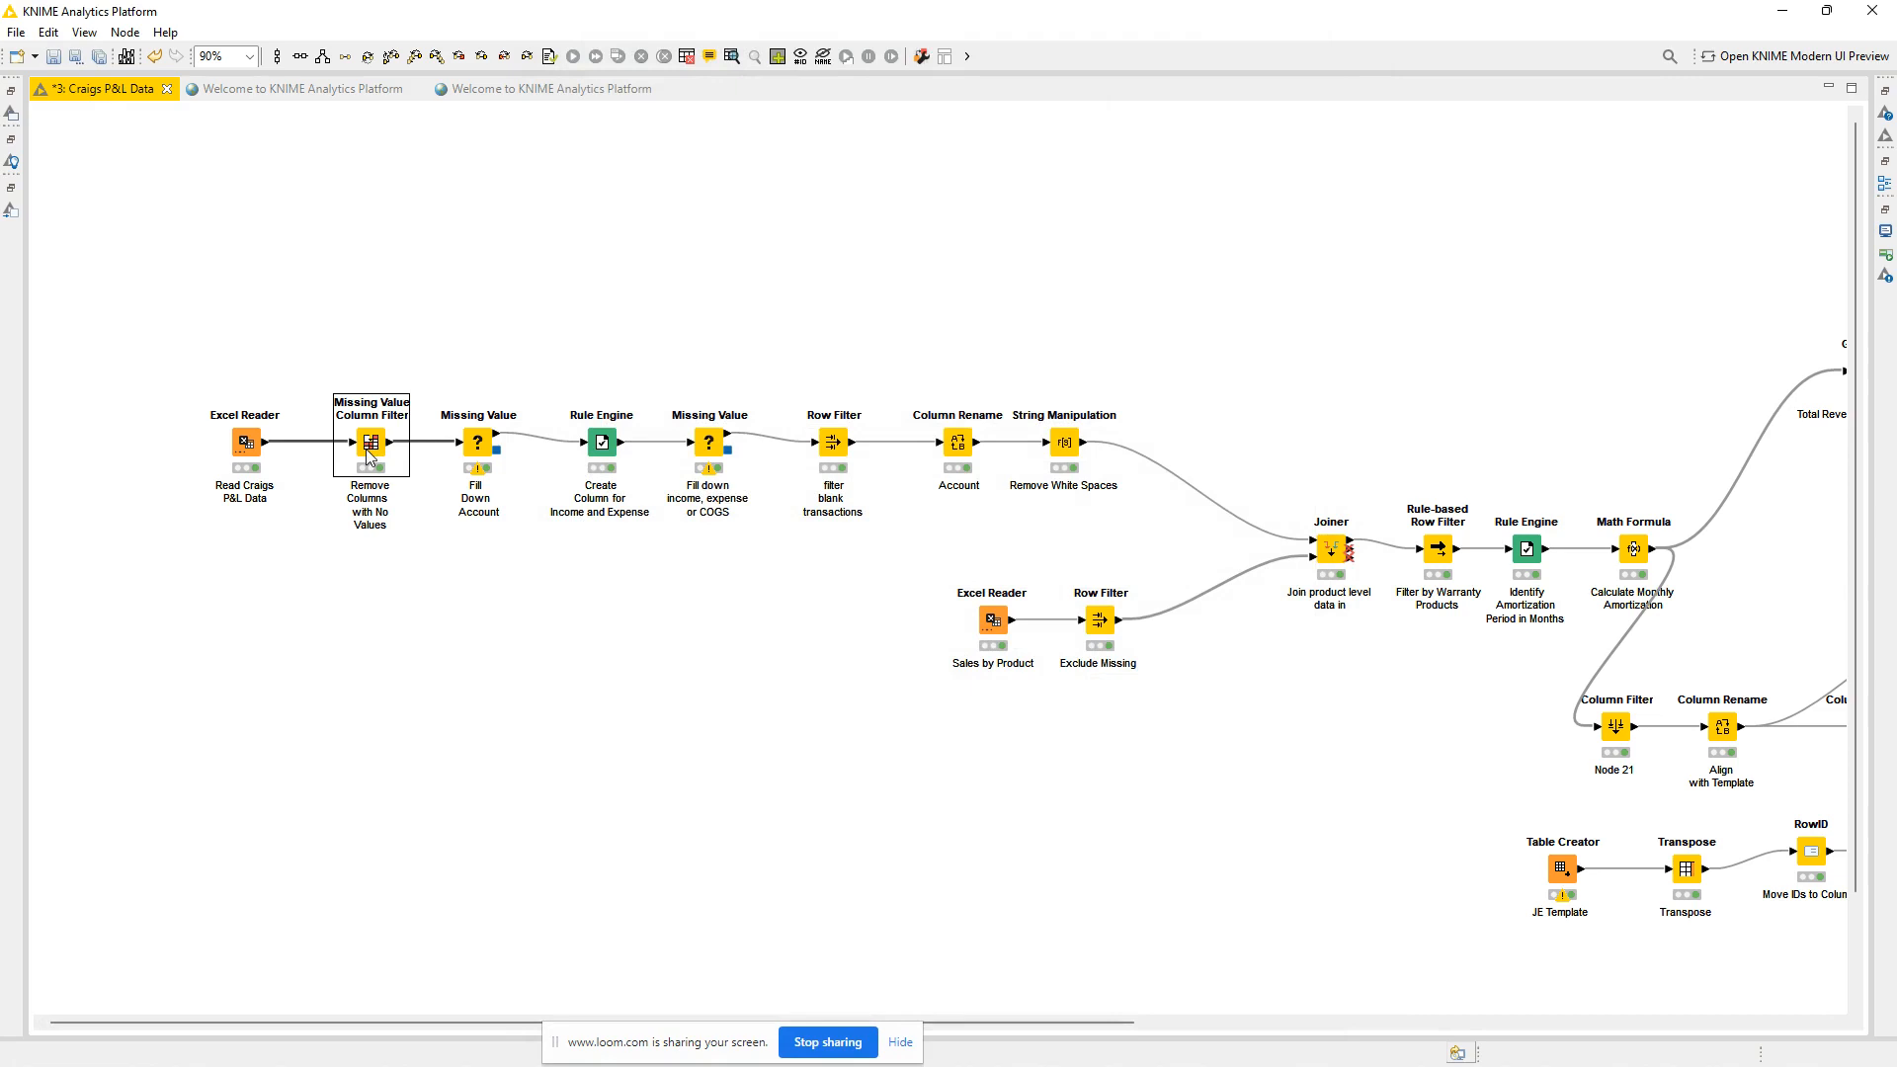
{"action": "double_click", "coordinate": [365, 449]}
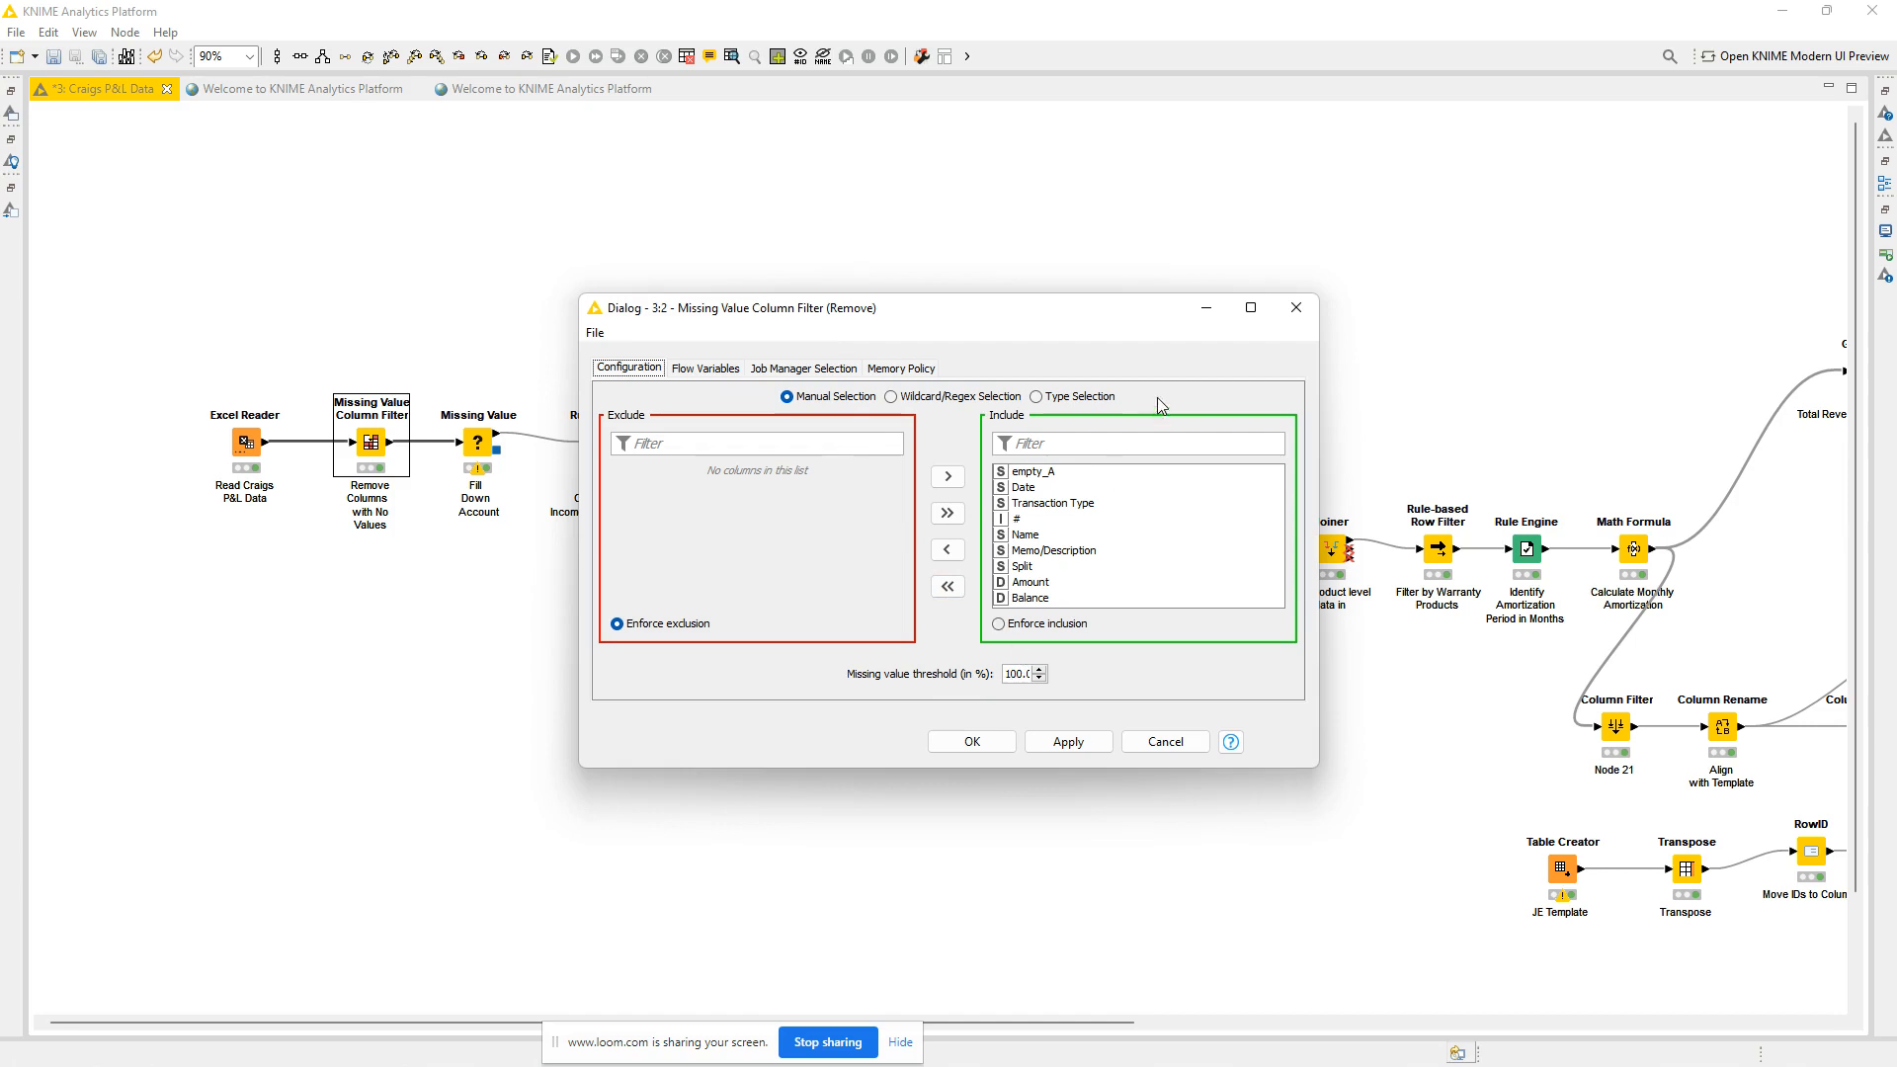
{"action": "left_click", "coordinate": [1295, 308]}
Inspect the column-specific fill settings of the Missing Value node that fills down the account.
{"action": "left_click", "coordinate": [482, 442]}
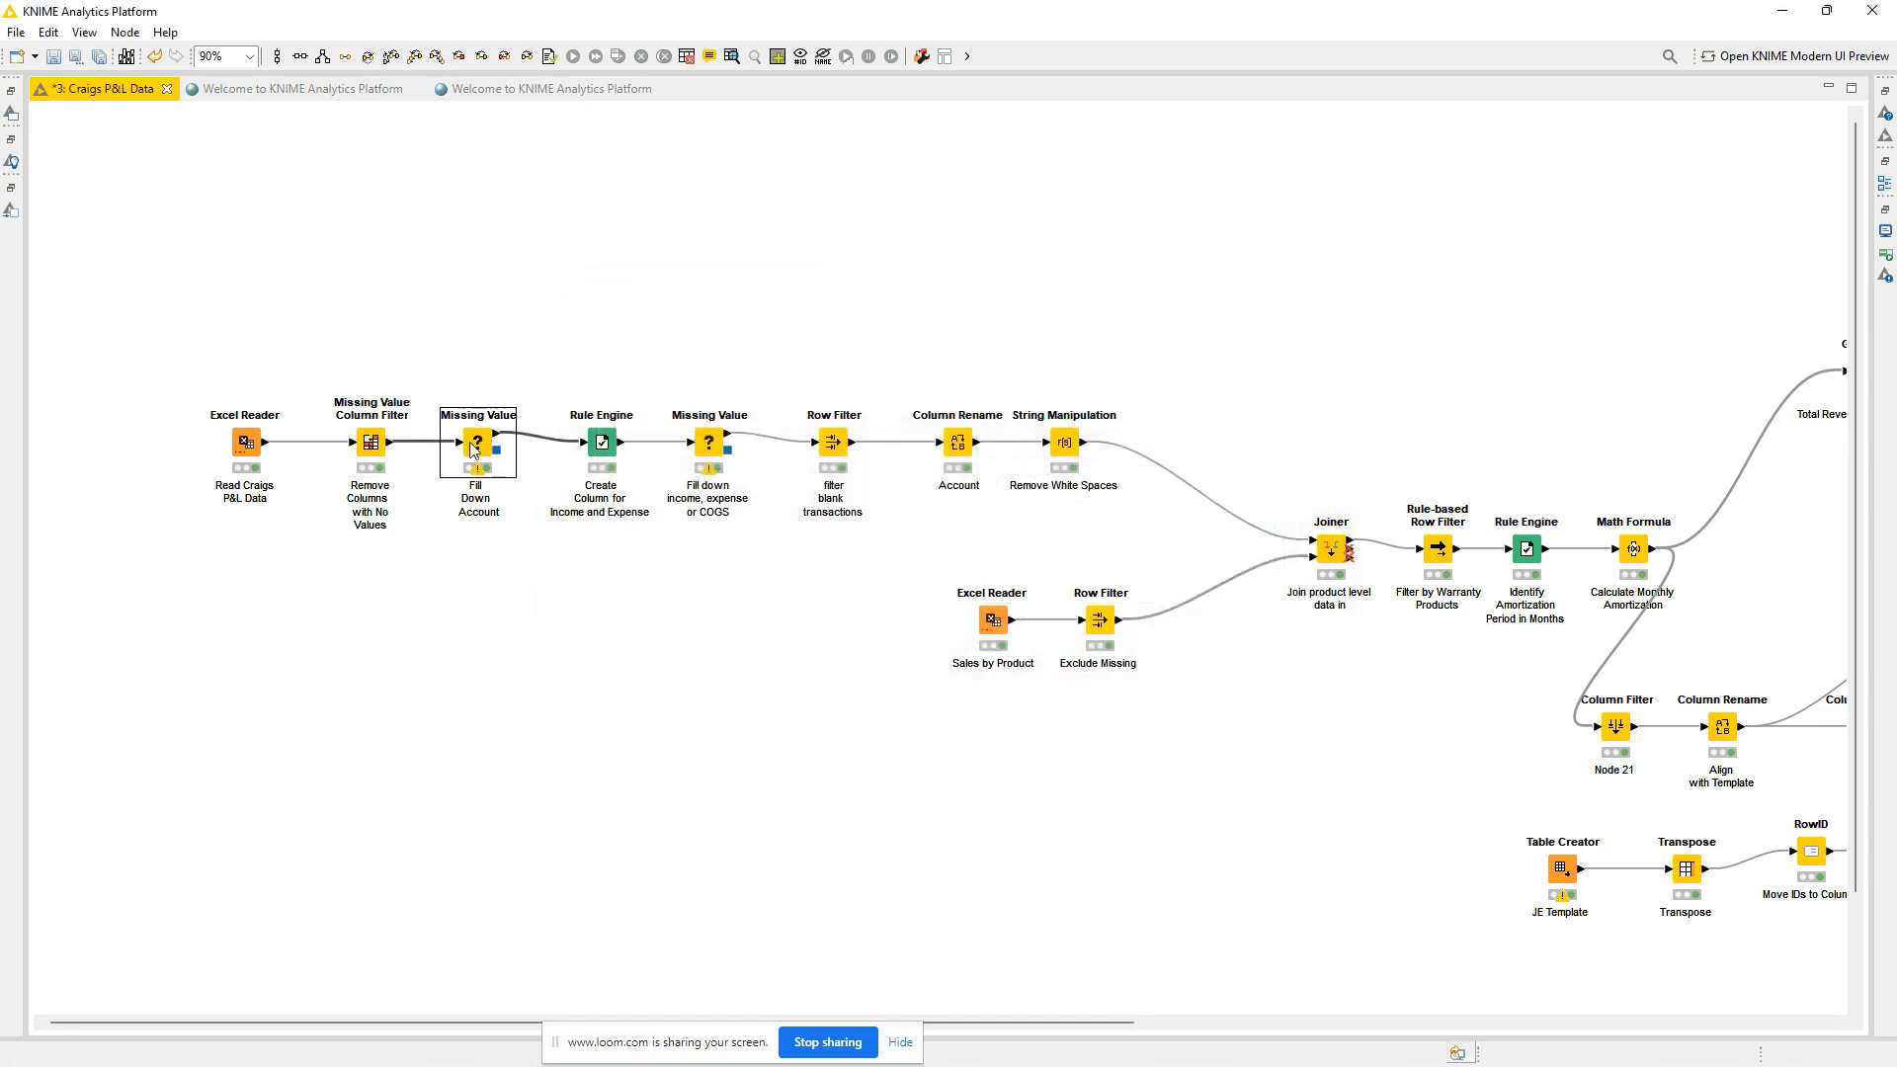
{"action": "double_click", "coordinate": [480, 447]}
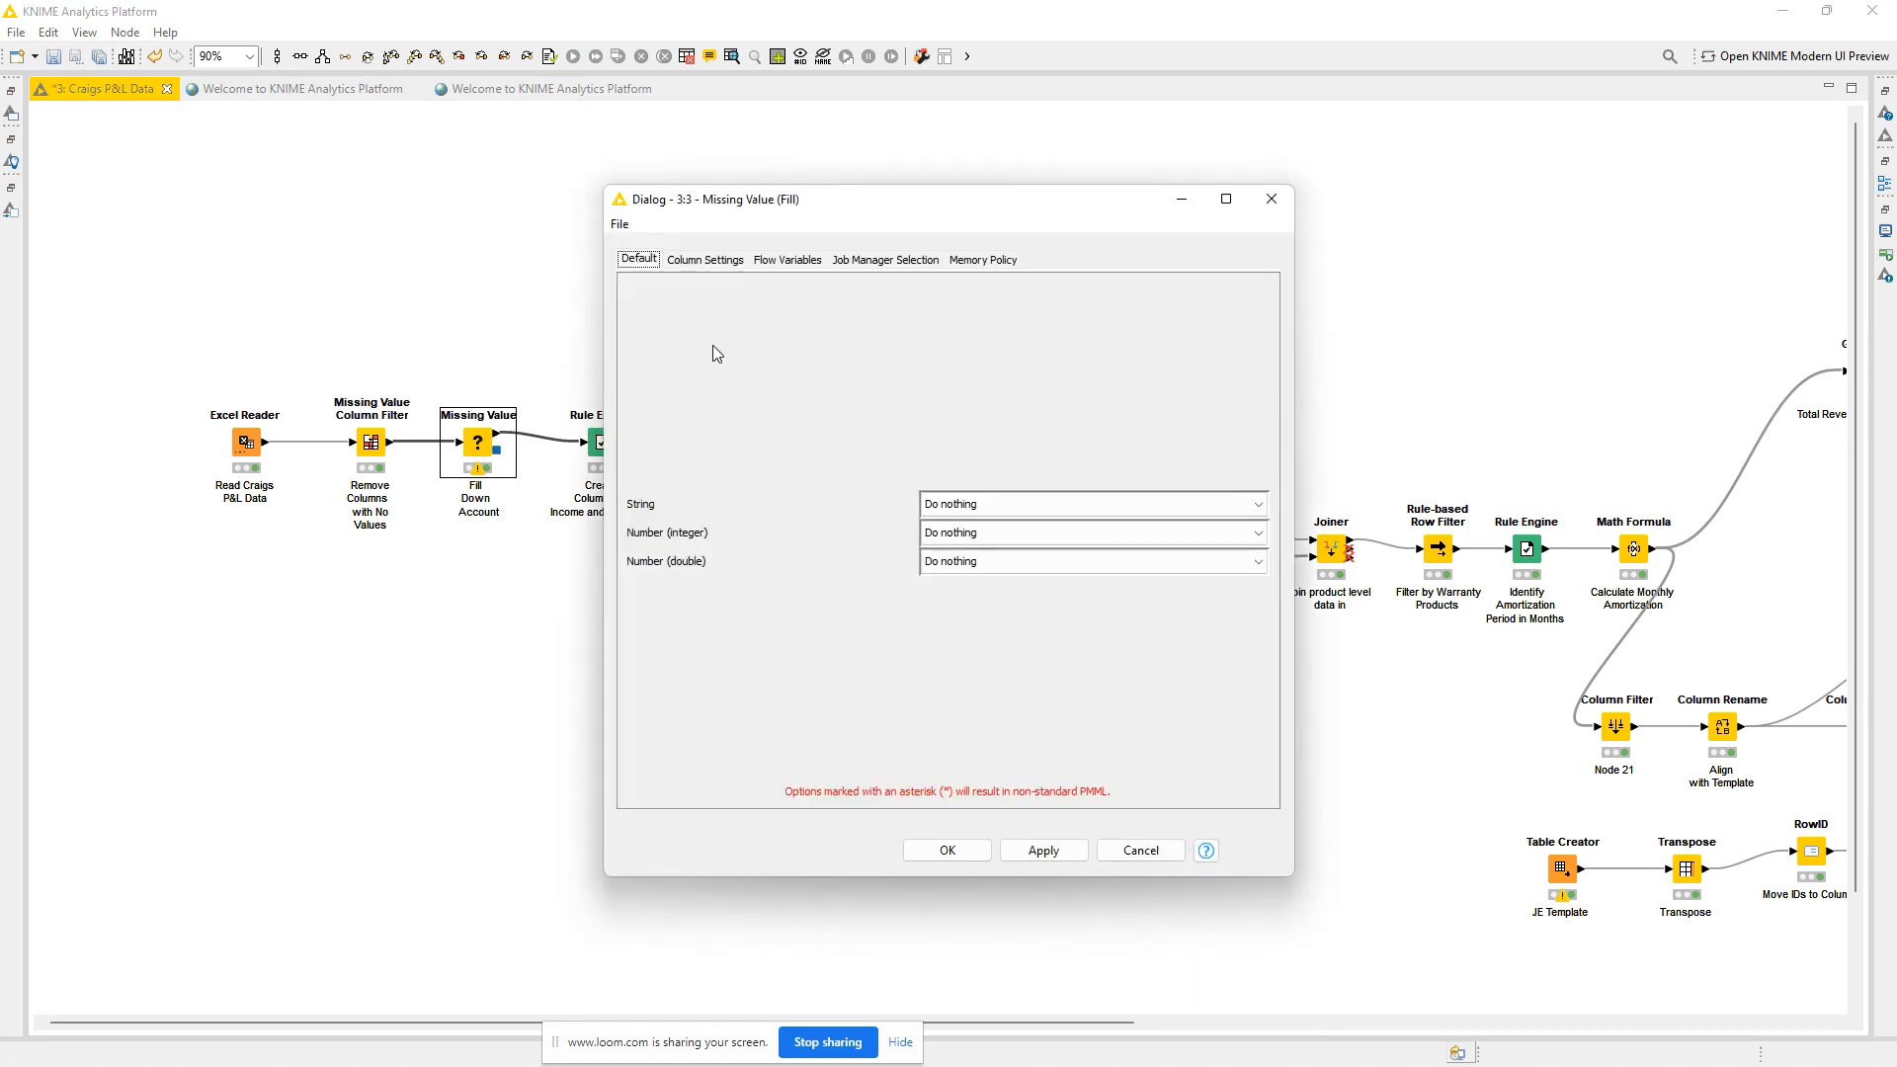
{"action": "left_click", "coordinate": [707, 263]}
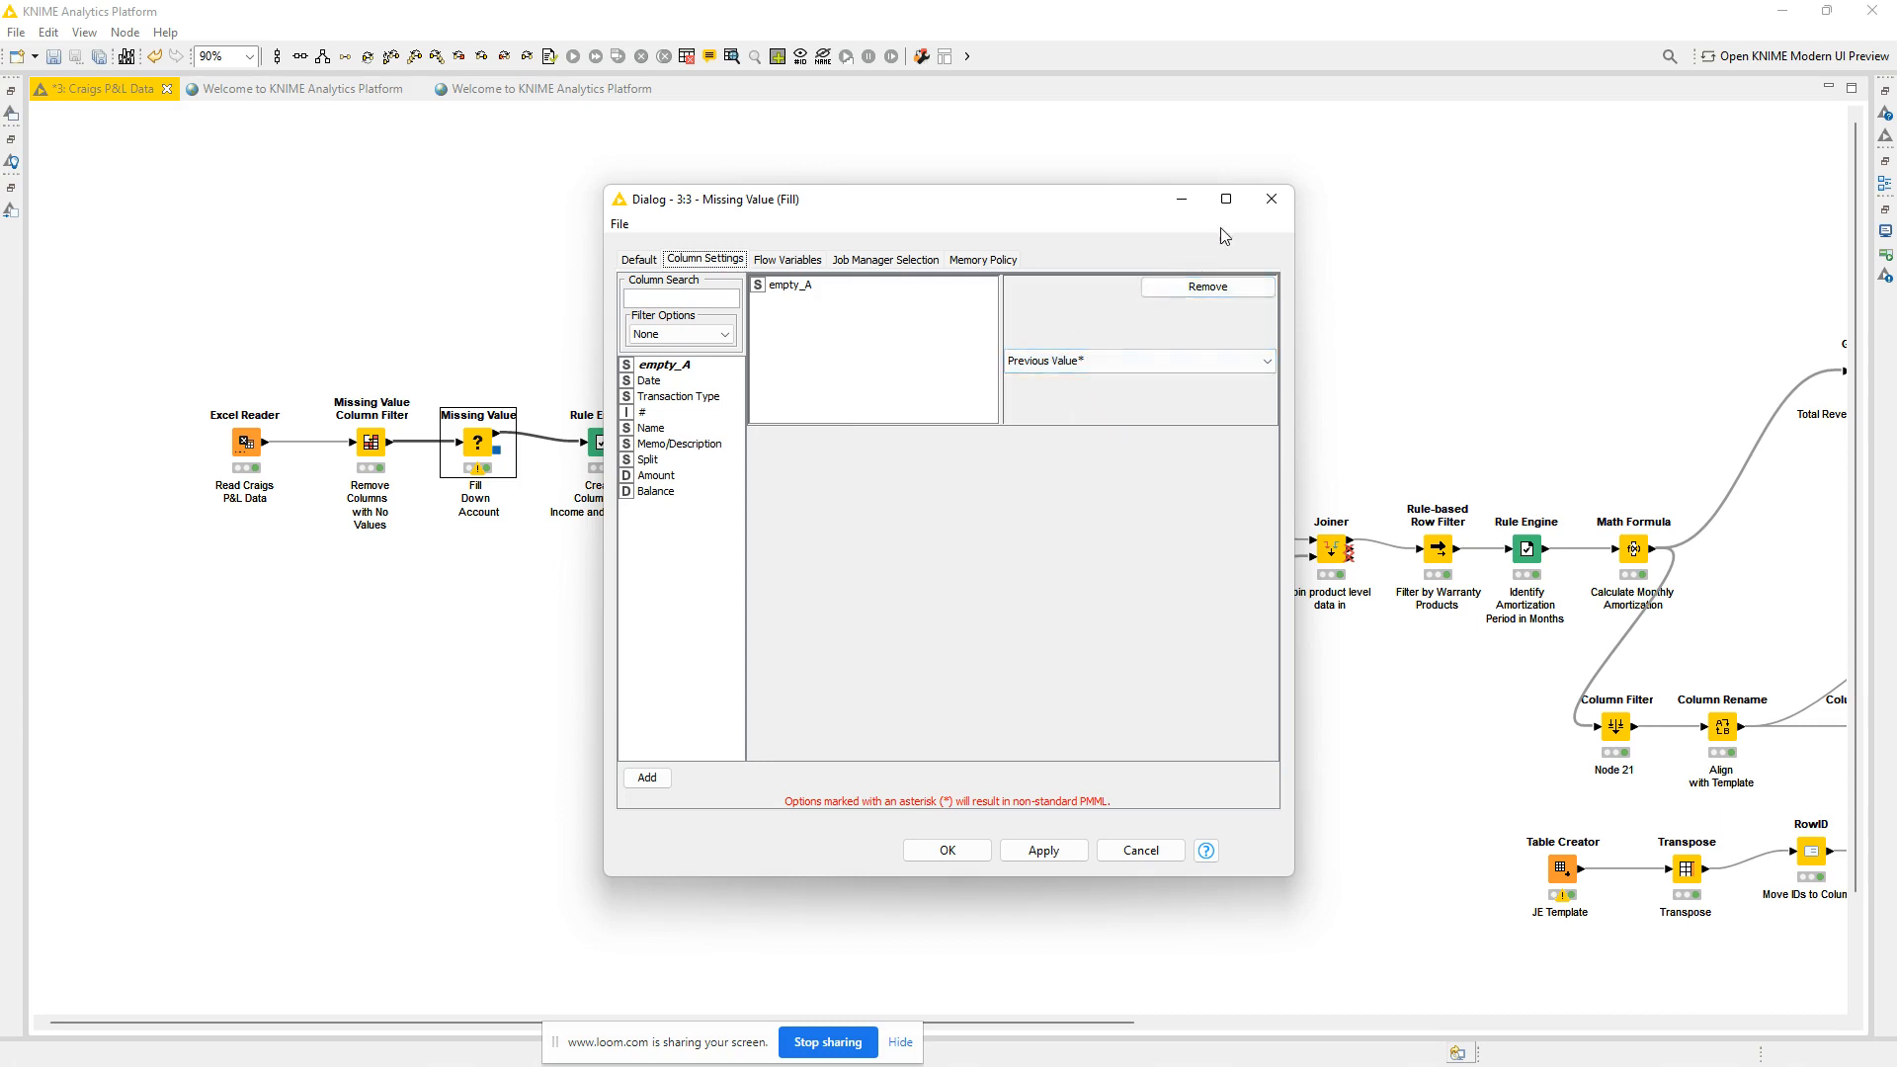
{"action": "left_click", "coordinate": [1272, 198]}
Examine the Missing Value Column Filter's filtered table for gaps in the empty_A account column.
{"action": "right_click", "coordinate": [482, 449]}
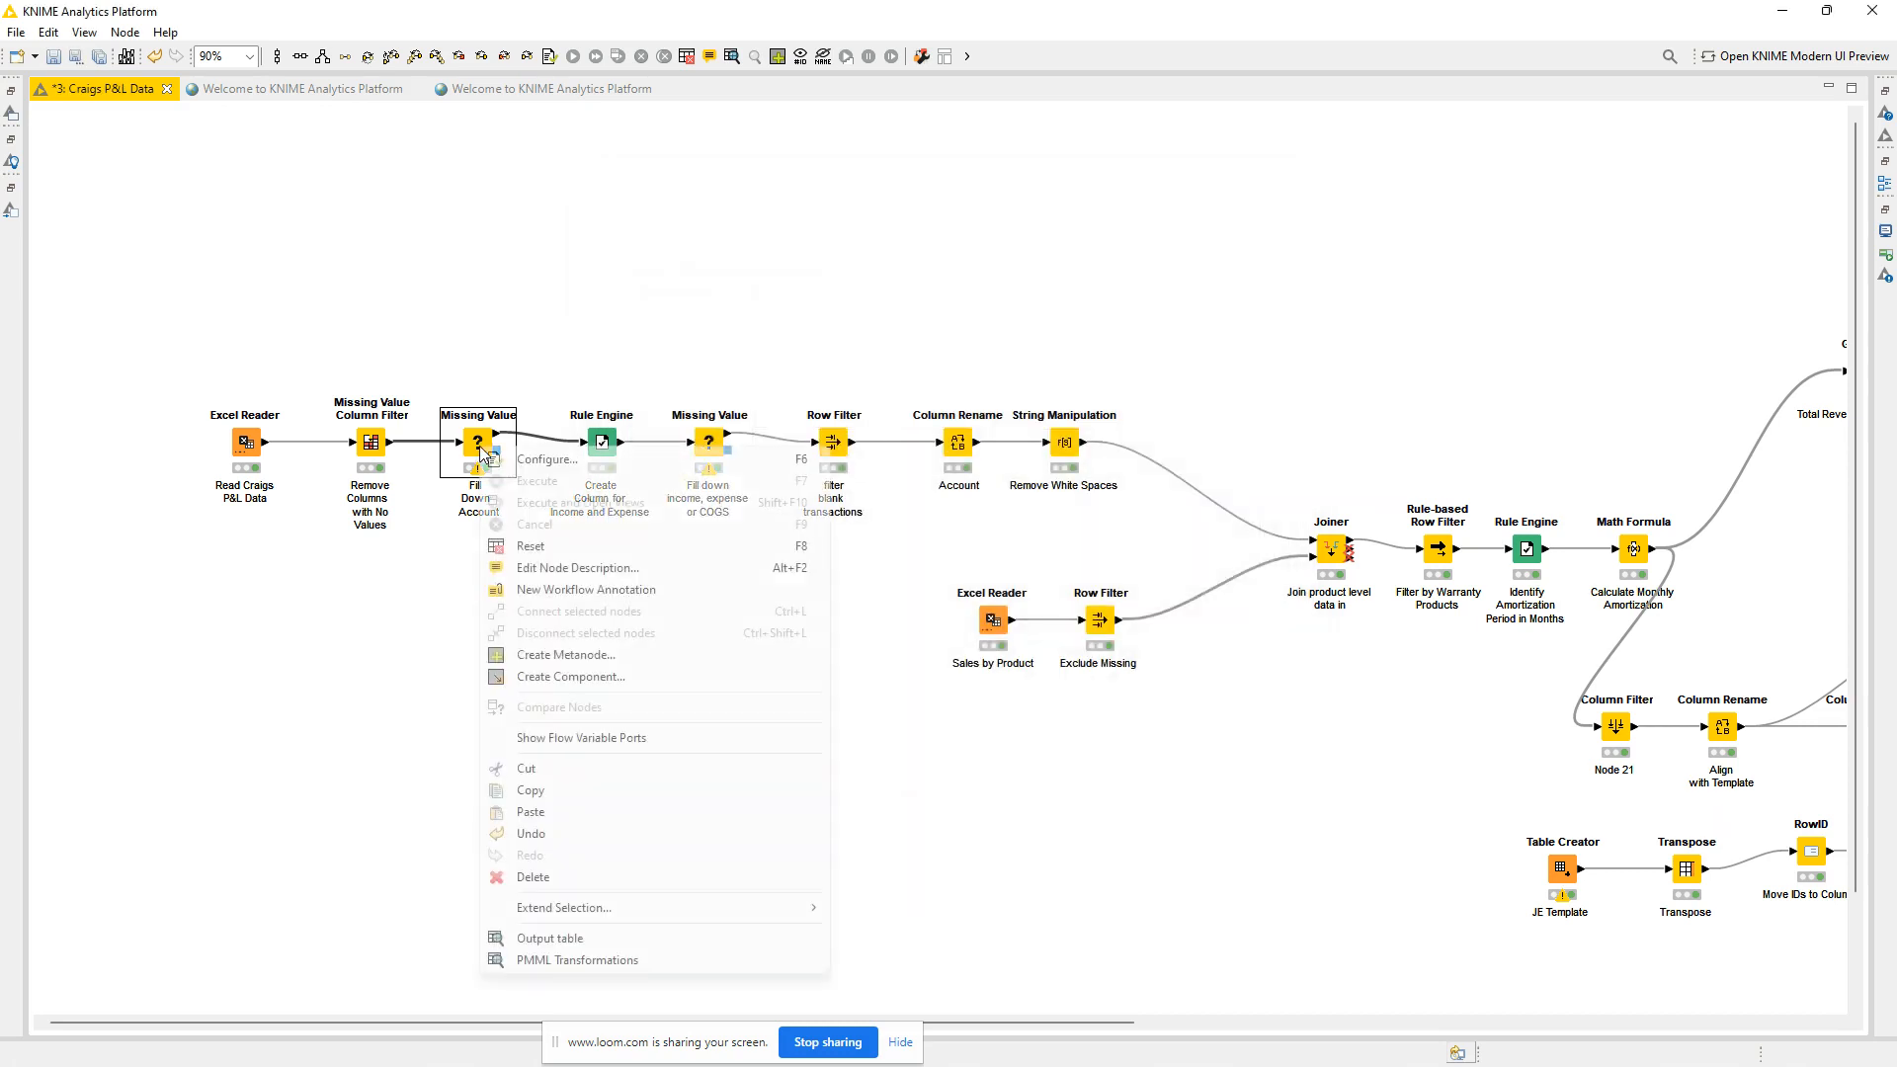
{"action": "left_click", "coordinate": [370, 454]}
{"action": "right_click", "coordinate": [363, 459]}
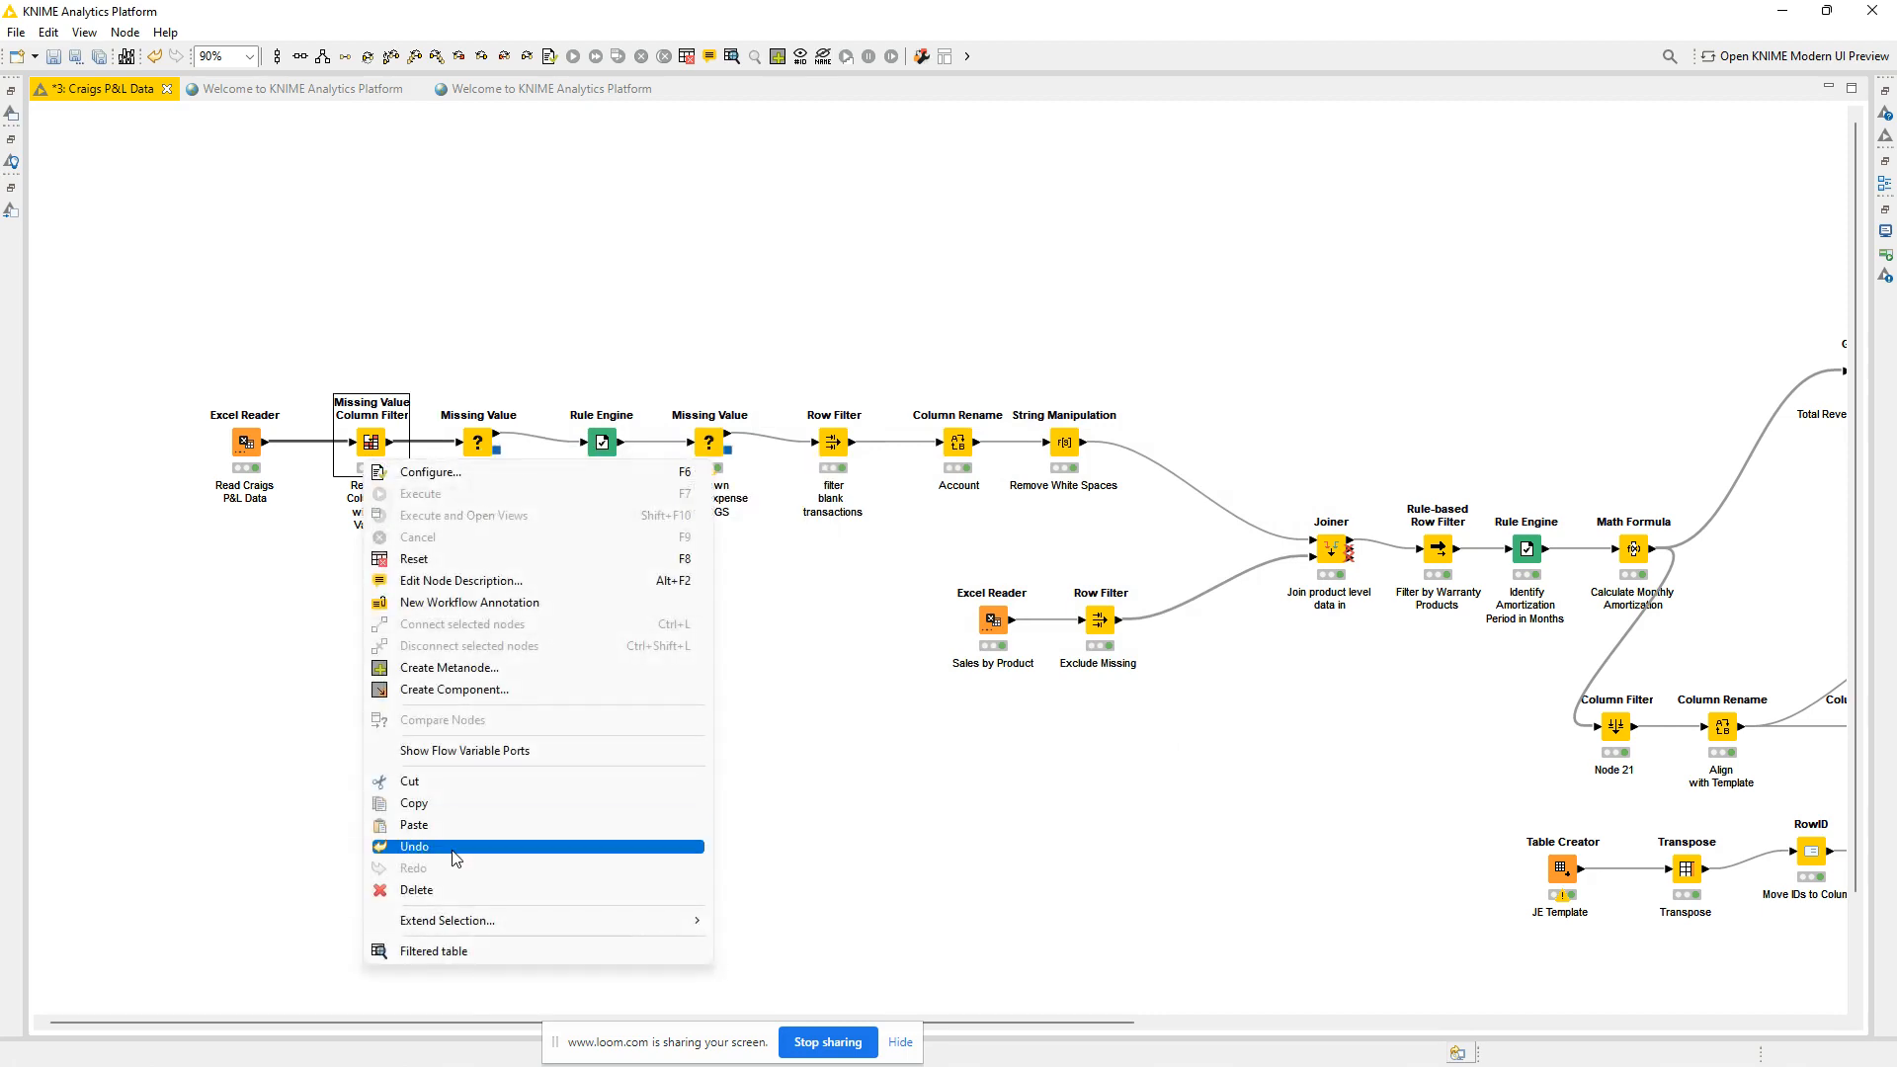
{"action": "left_click", "coordinate": [466, 950]}
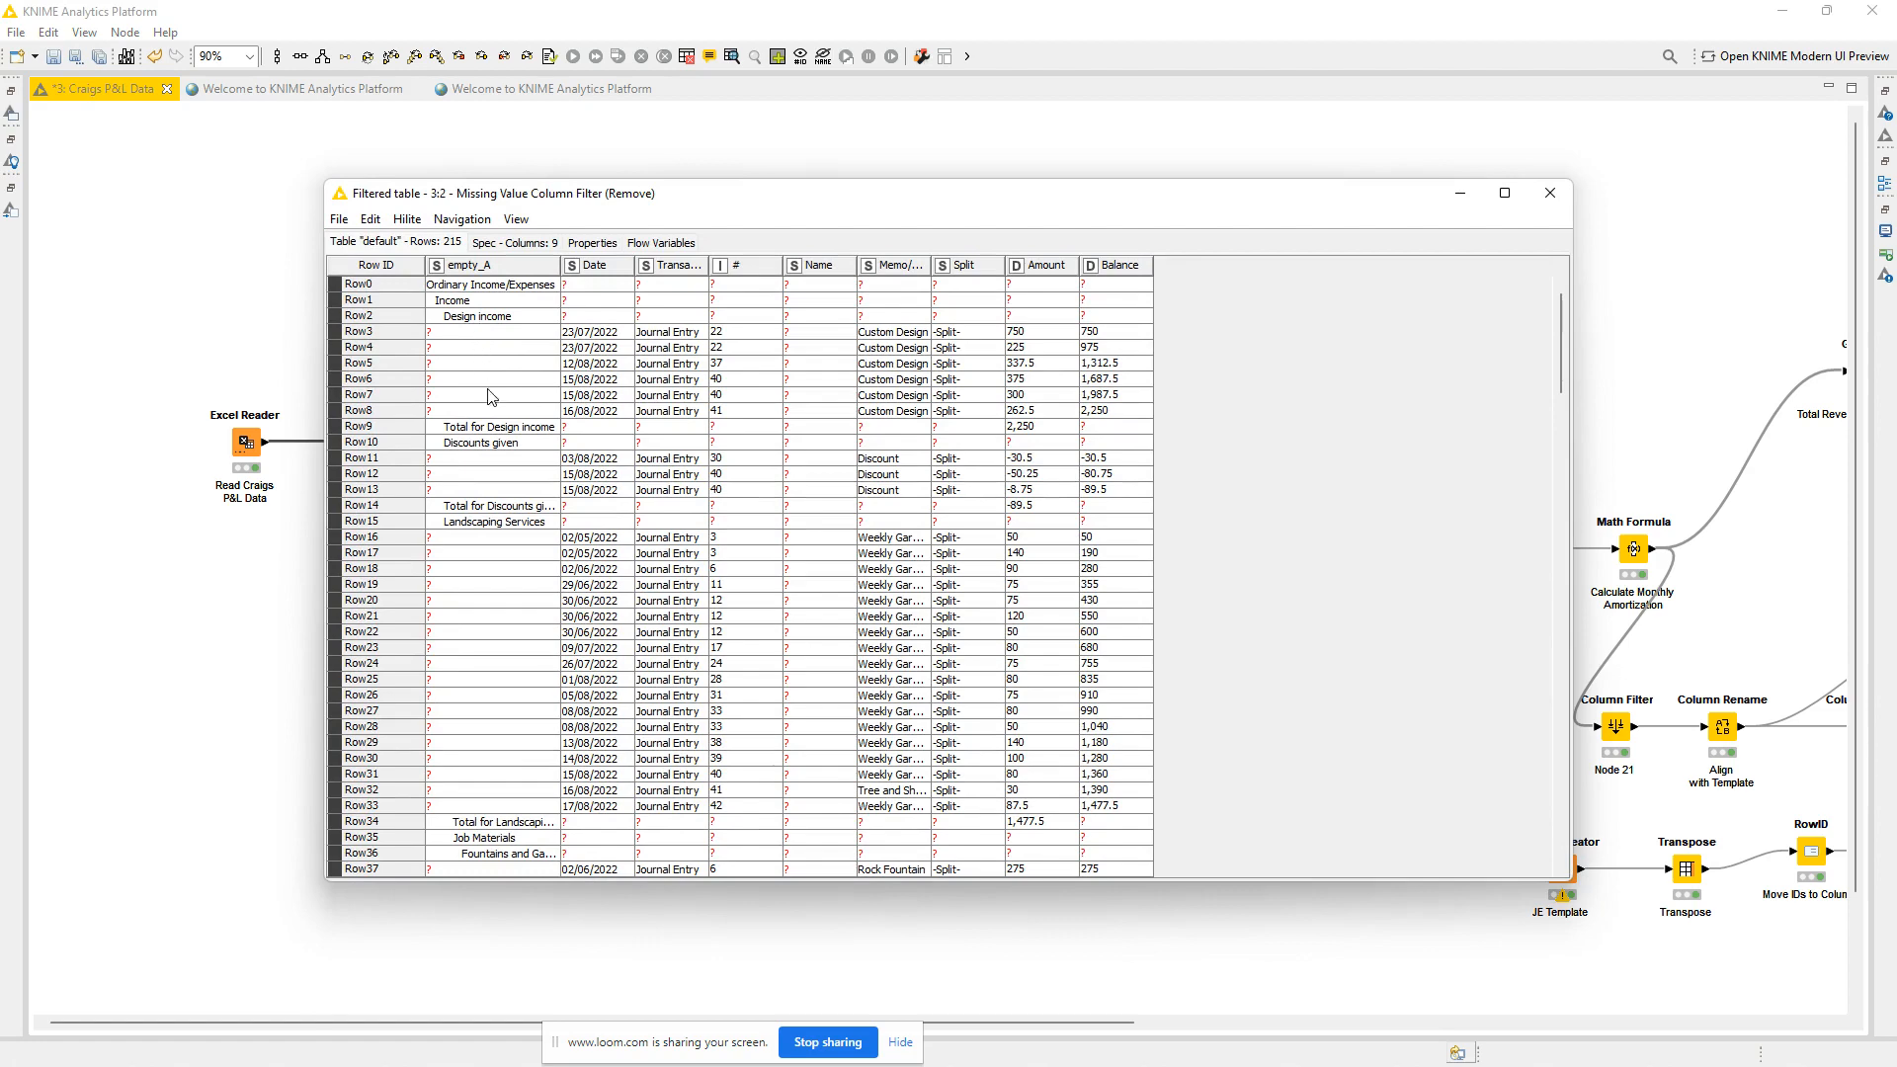
{"action": "left_click", "coordinate": [1551, 194]}
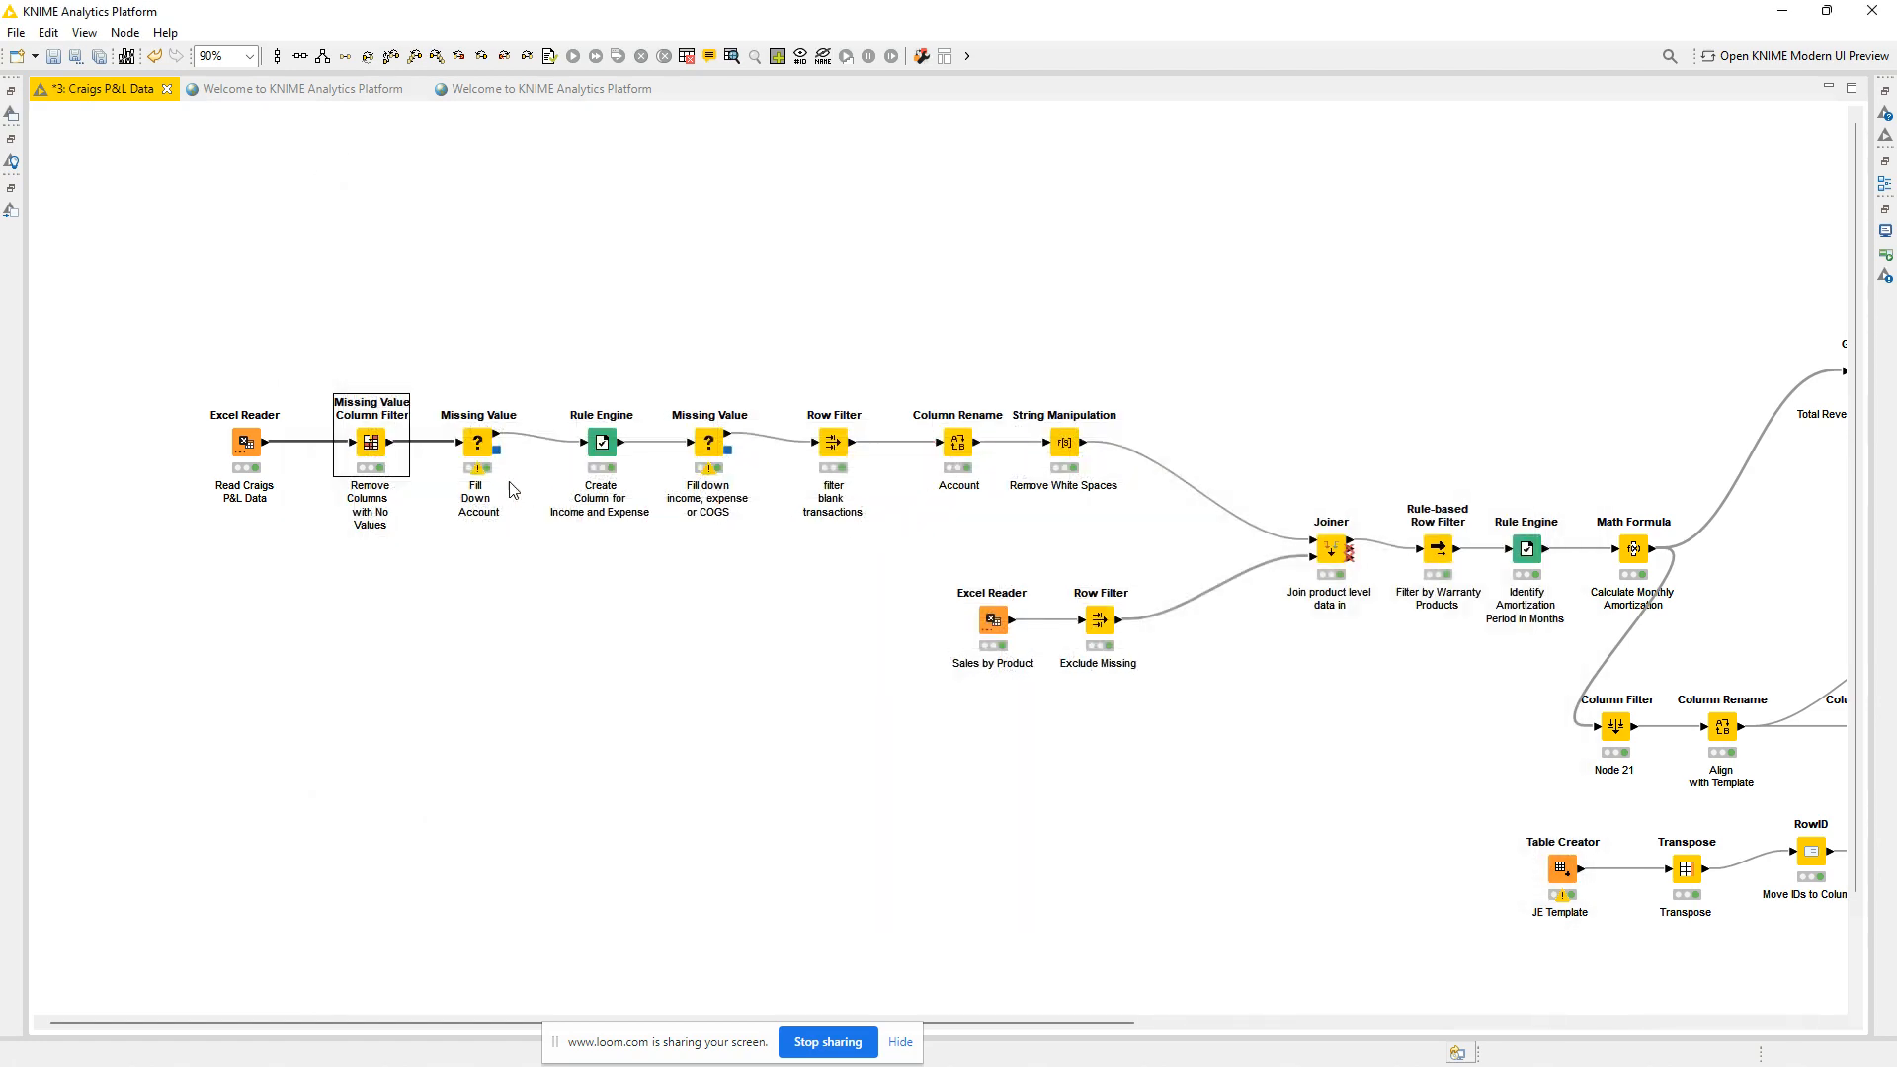
{"action": "right_click", "coordinate": [376, 435]}
{"action": "left_click", "coordinate": [559, 925]}
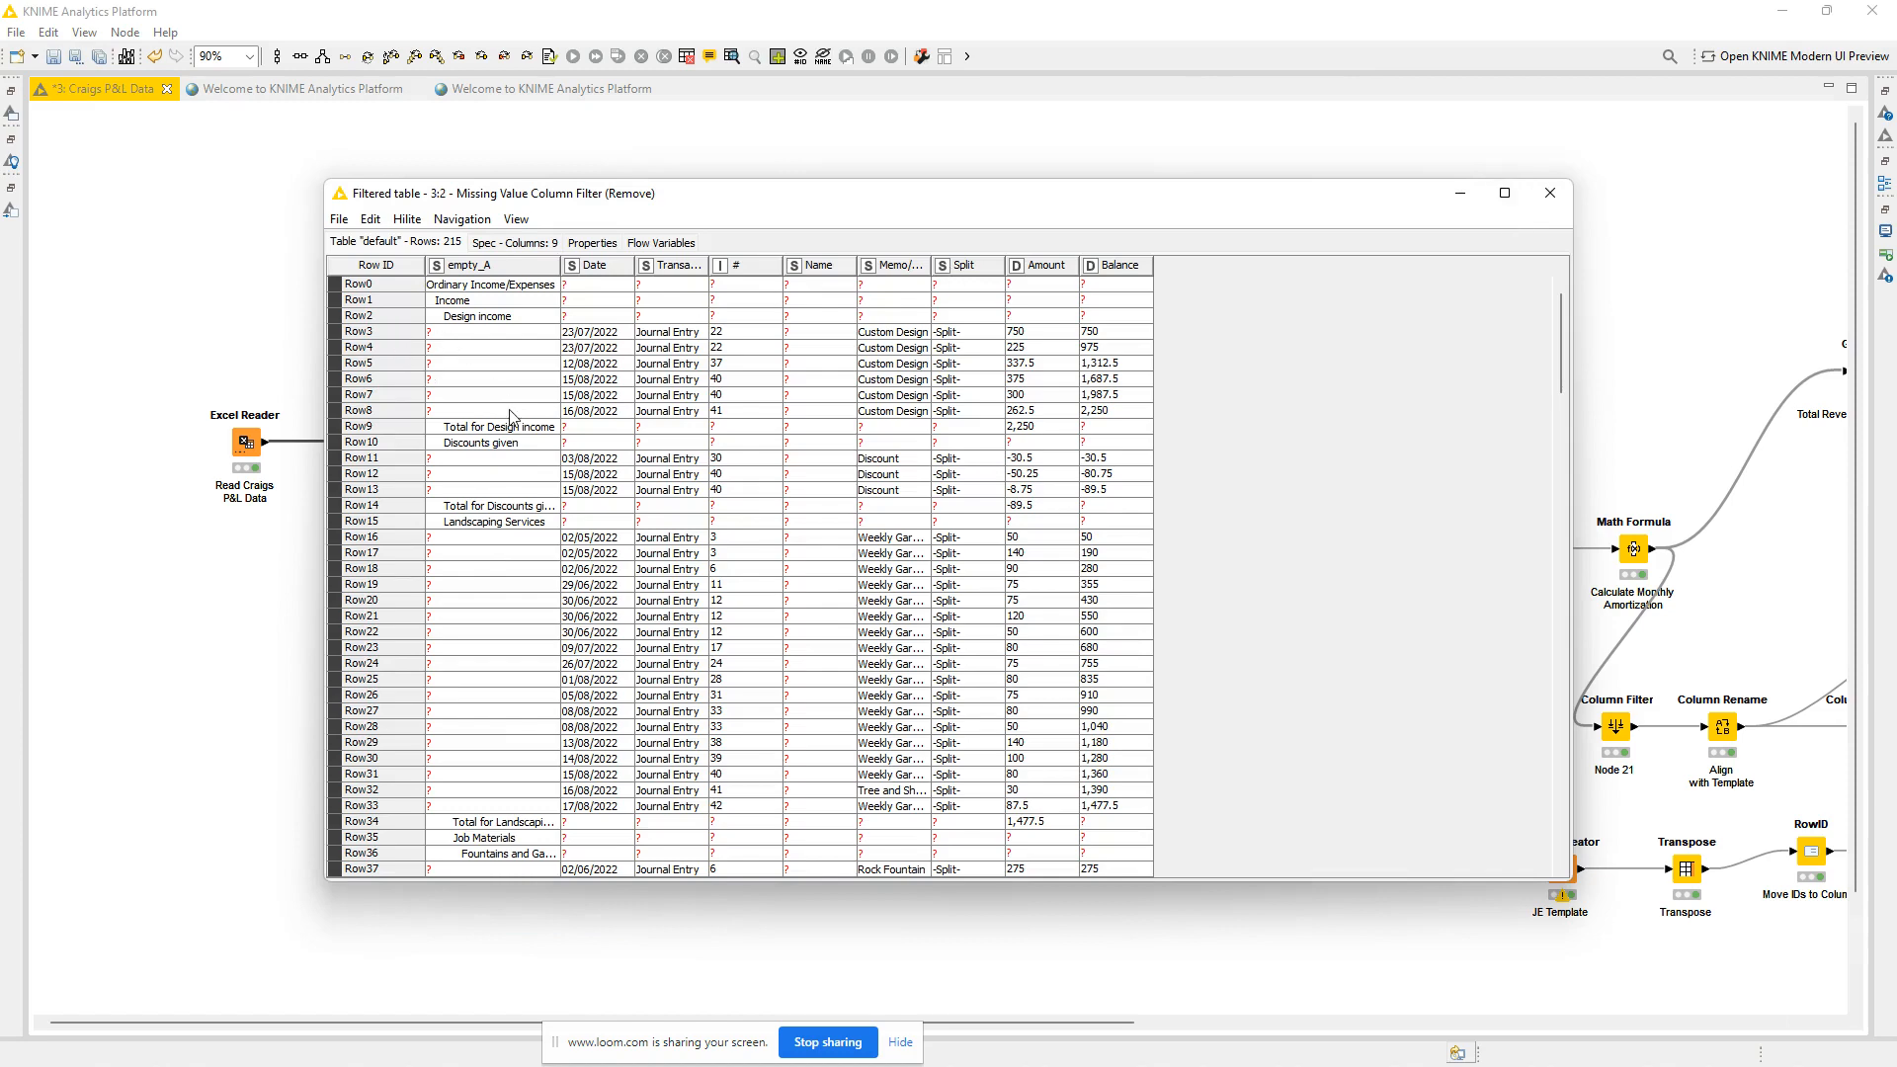
{"action": "left_click", "coordinate": [1550, 194]}
View the output table of the Fill Down Account node to check the filled empty_A column.
{"action": "right_click", "coordinate": [478, 442]}
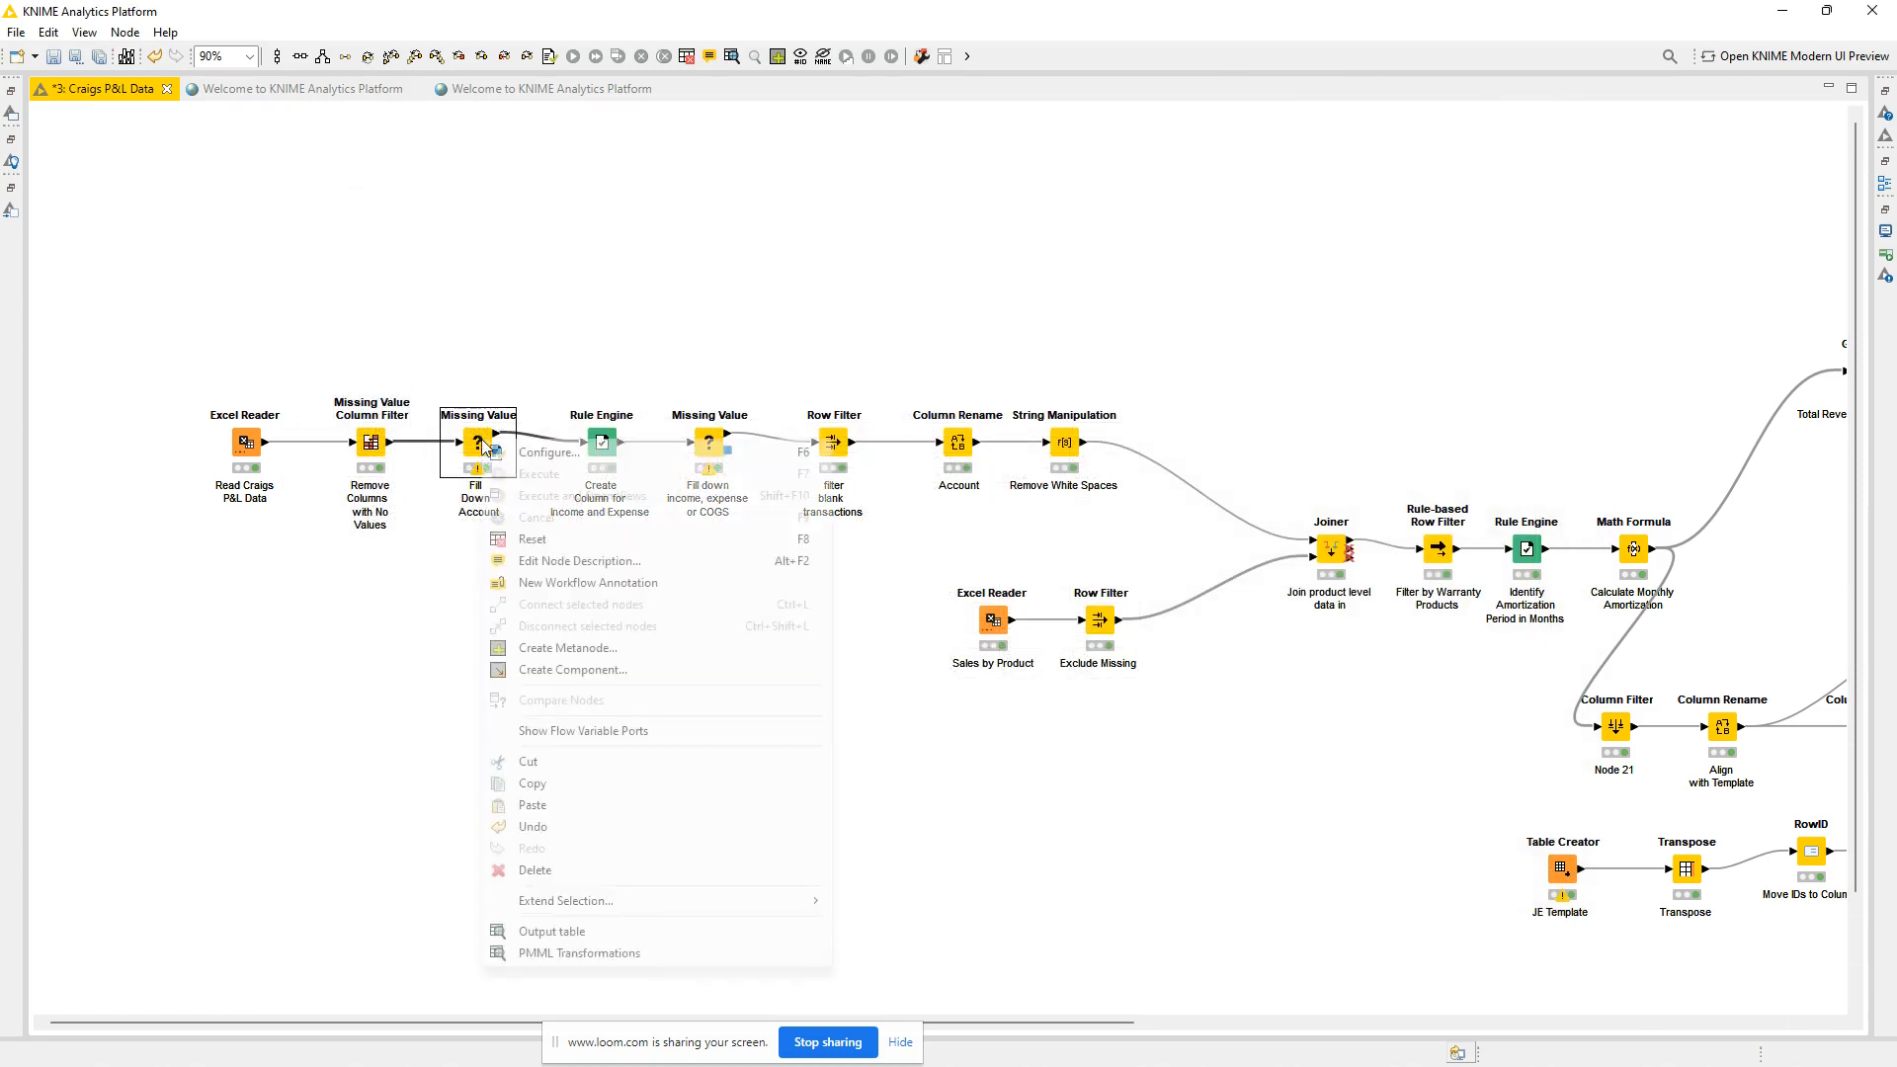
{"action": "left_click", "coordinate": [604, 933]}
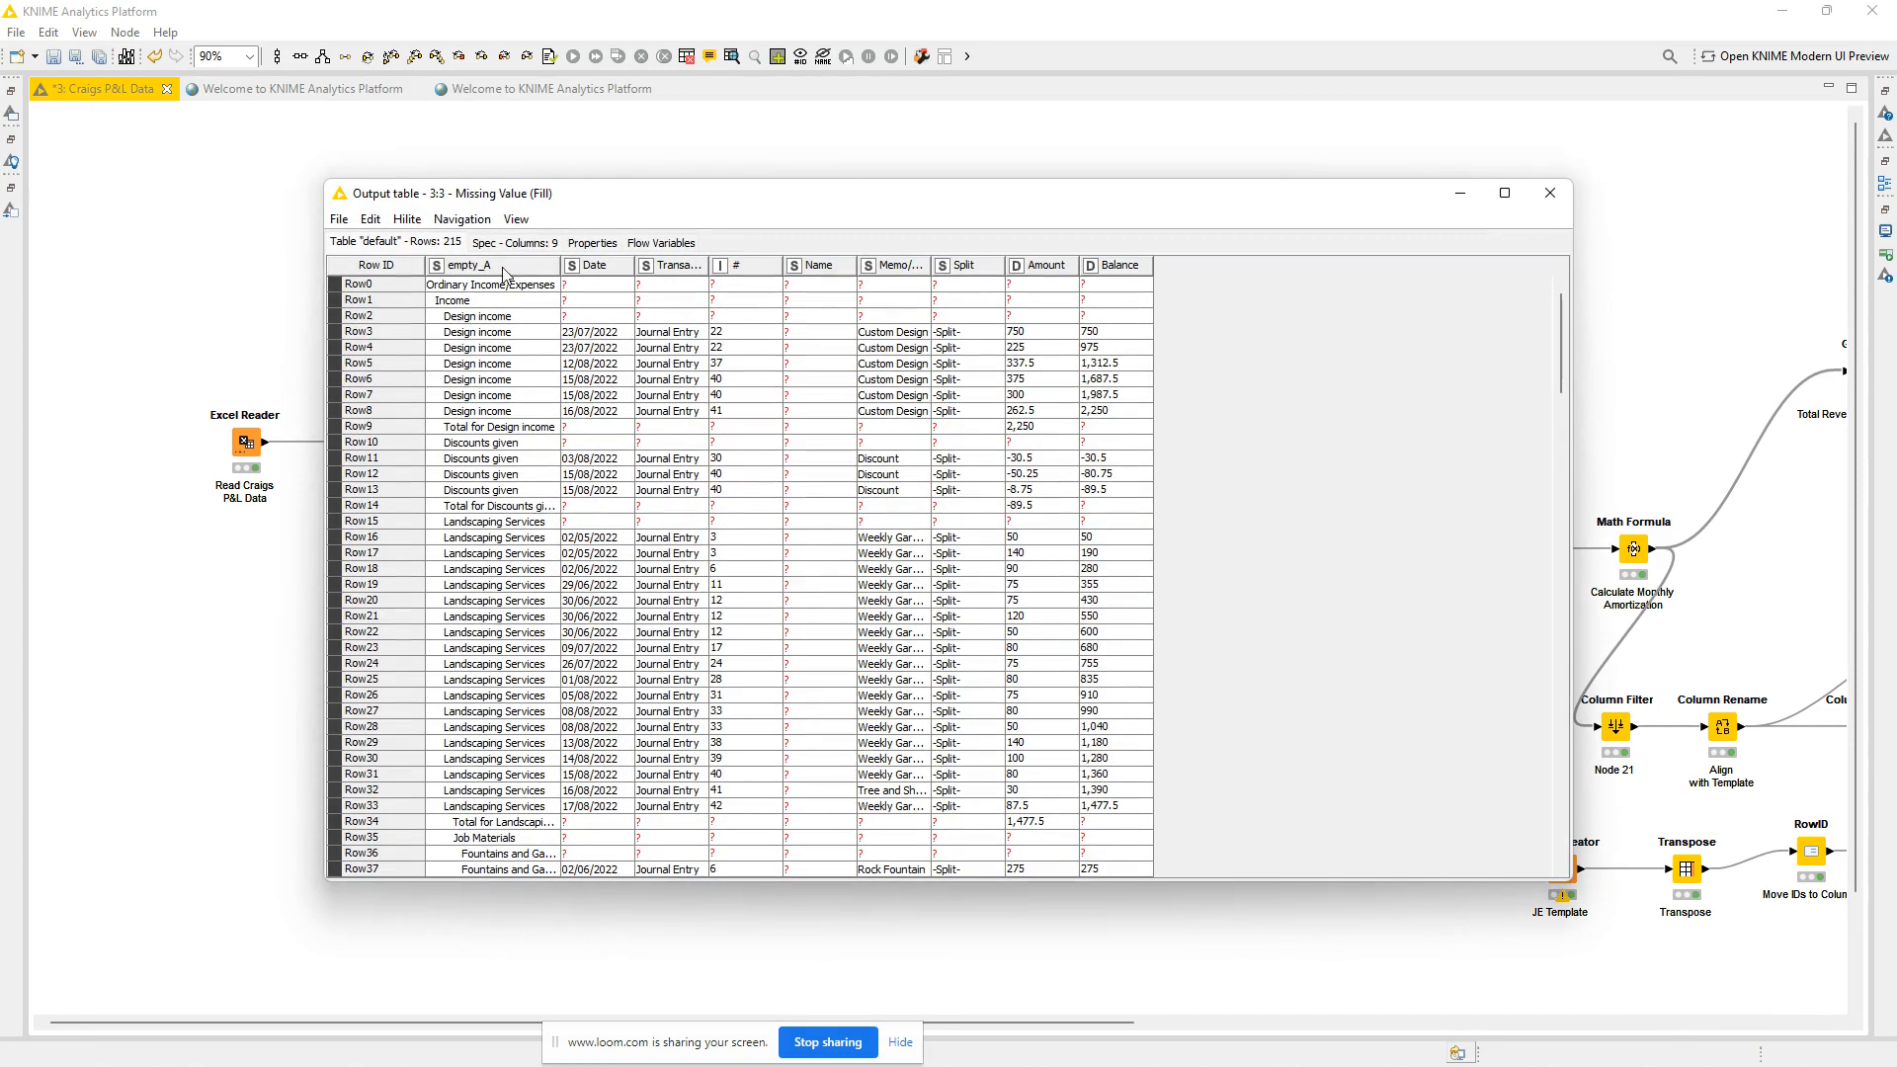
{"action": "left_click", "coordinate": [1550, 194]}
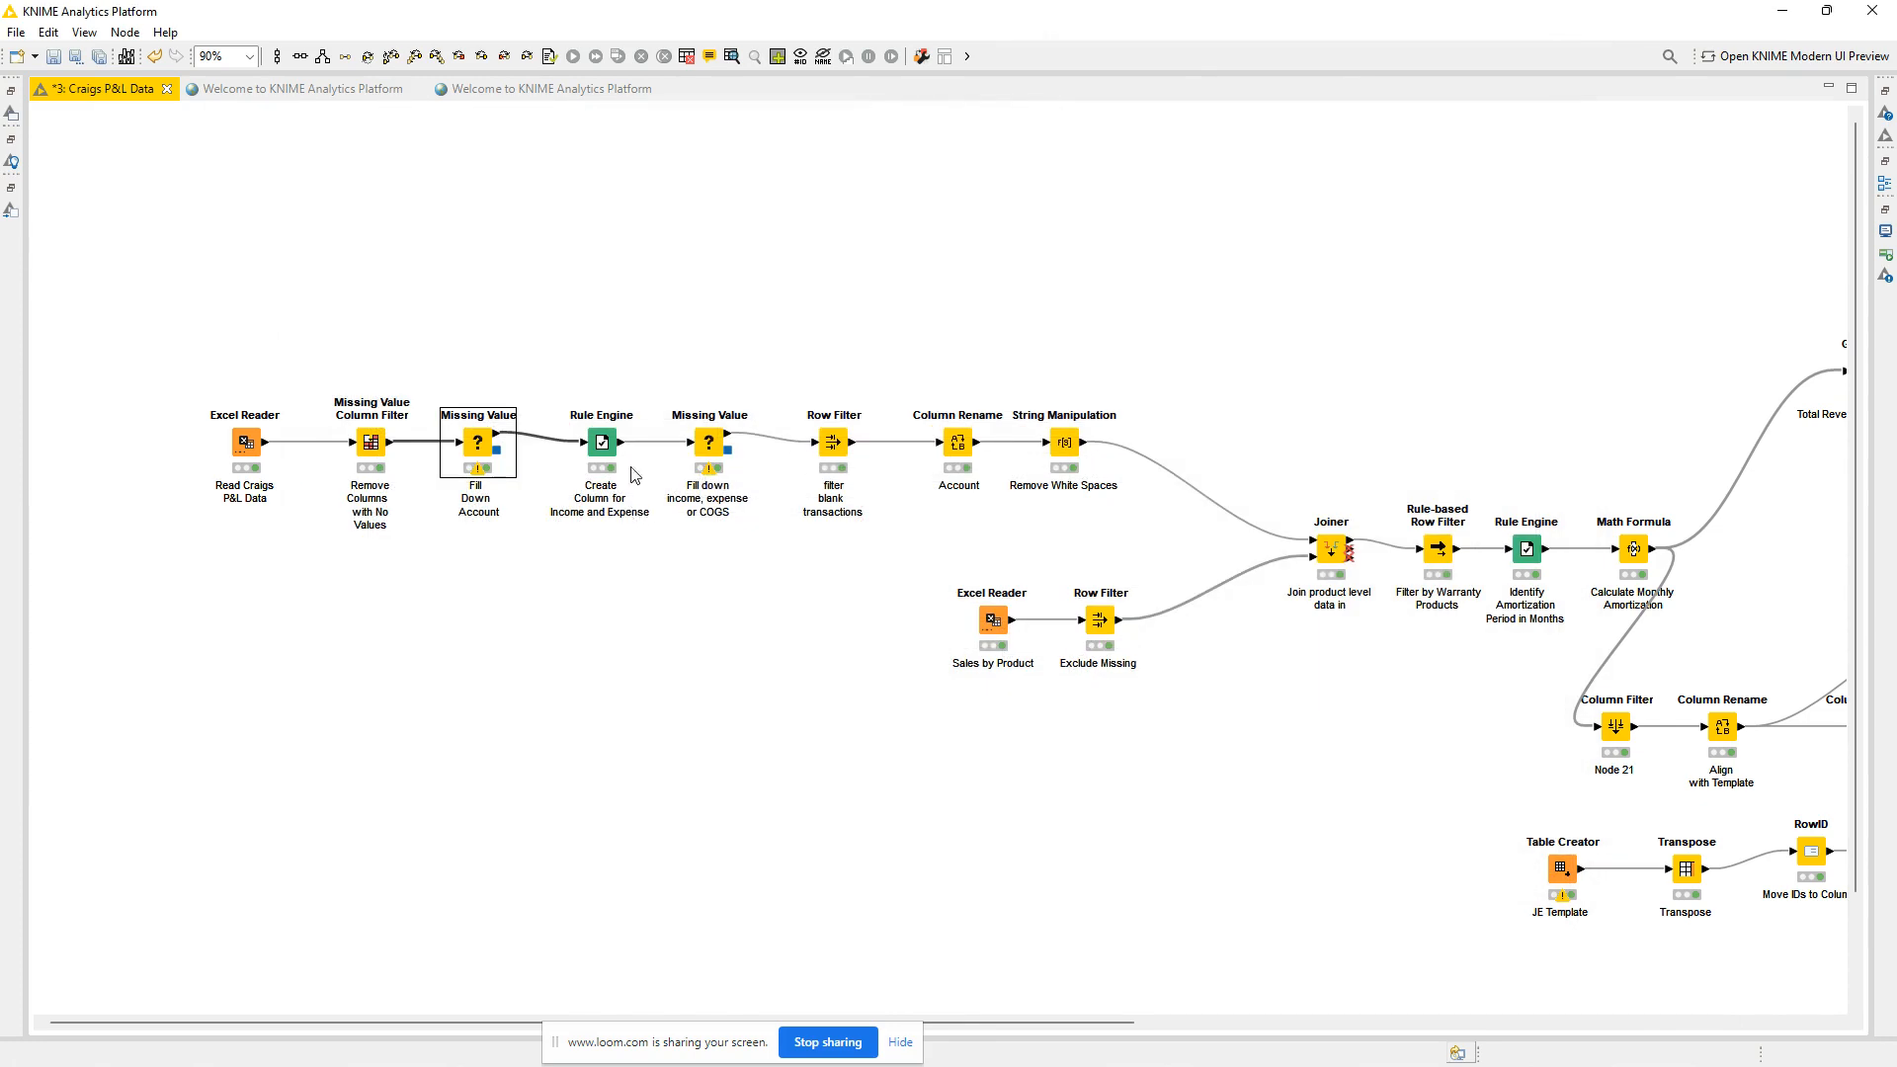
Review the Rule Engine's income, COGS and expense rules and the column settings of the Missing Value node following it.
{"action": "double_click", "coordinate": [600, 442]}
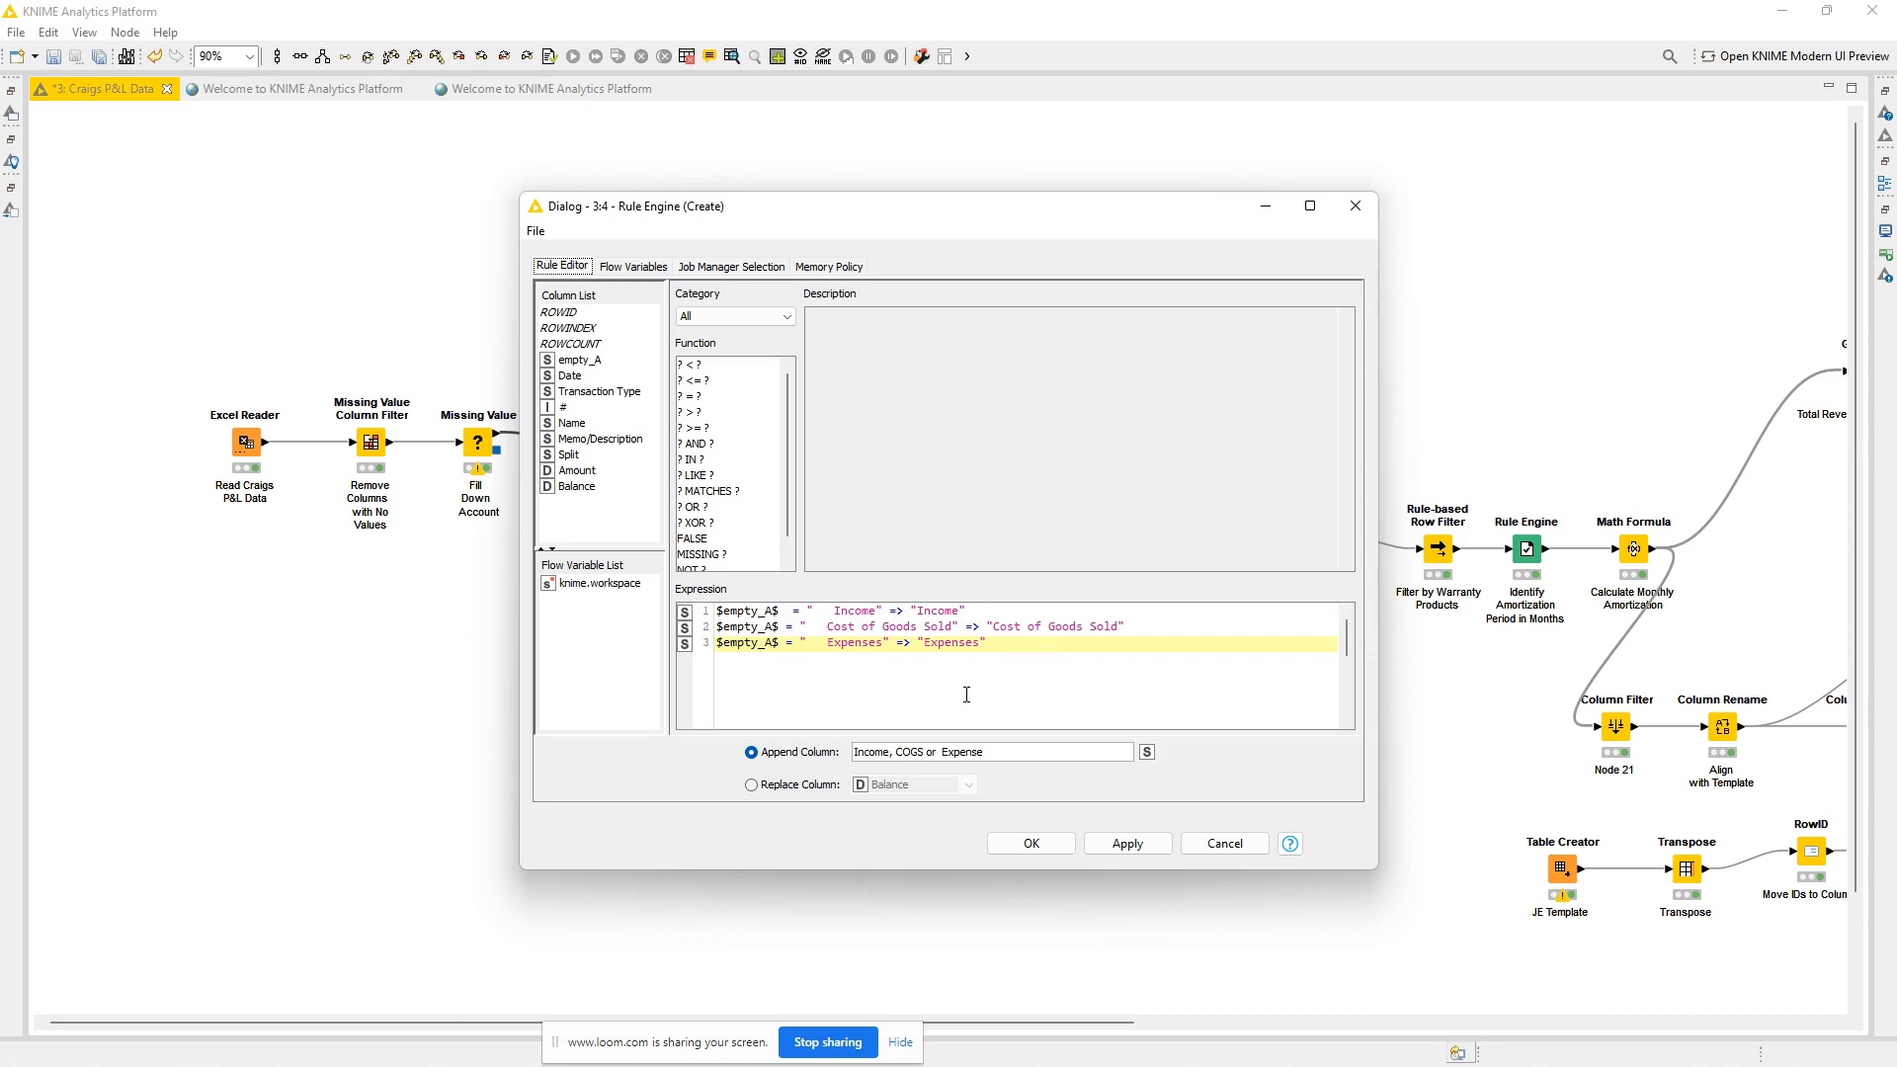
{"action": "left_click", "coordinate": [1355, 207]}
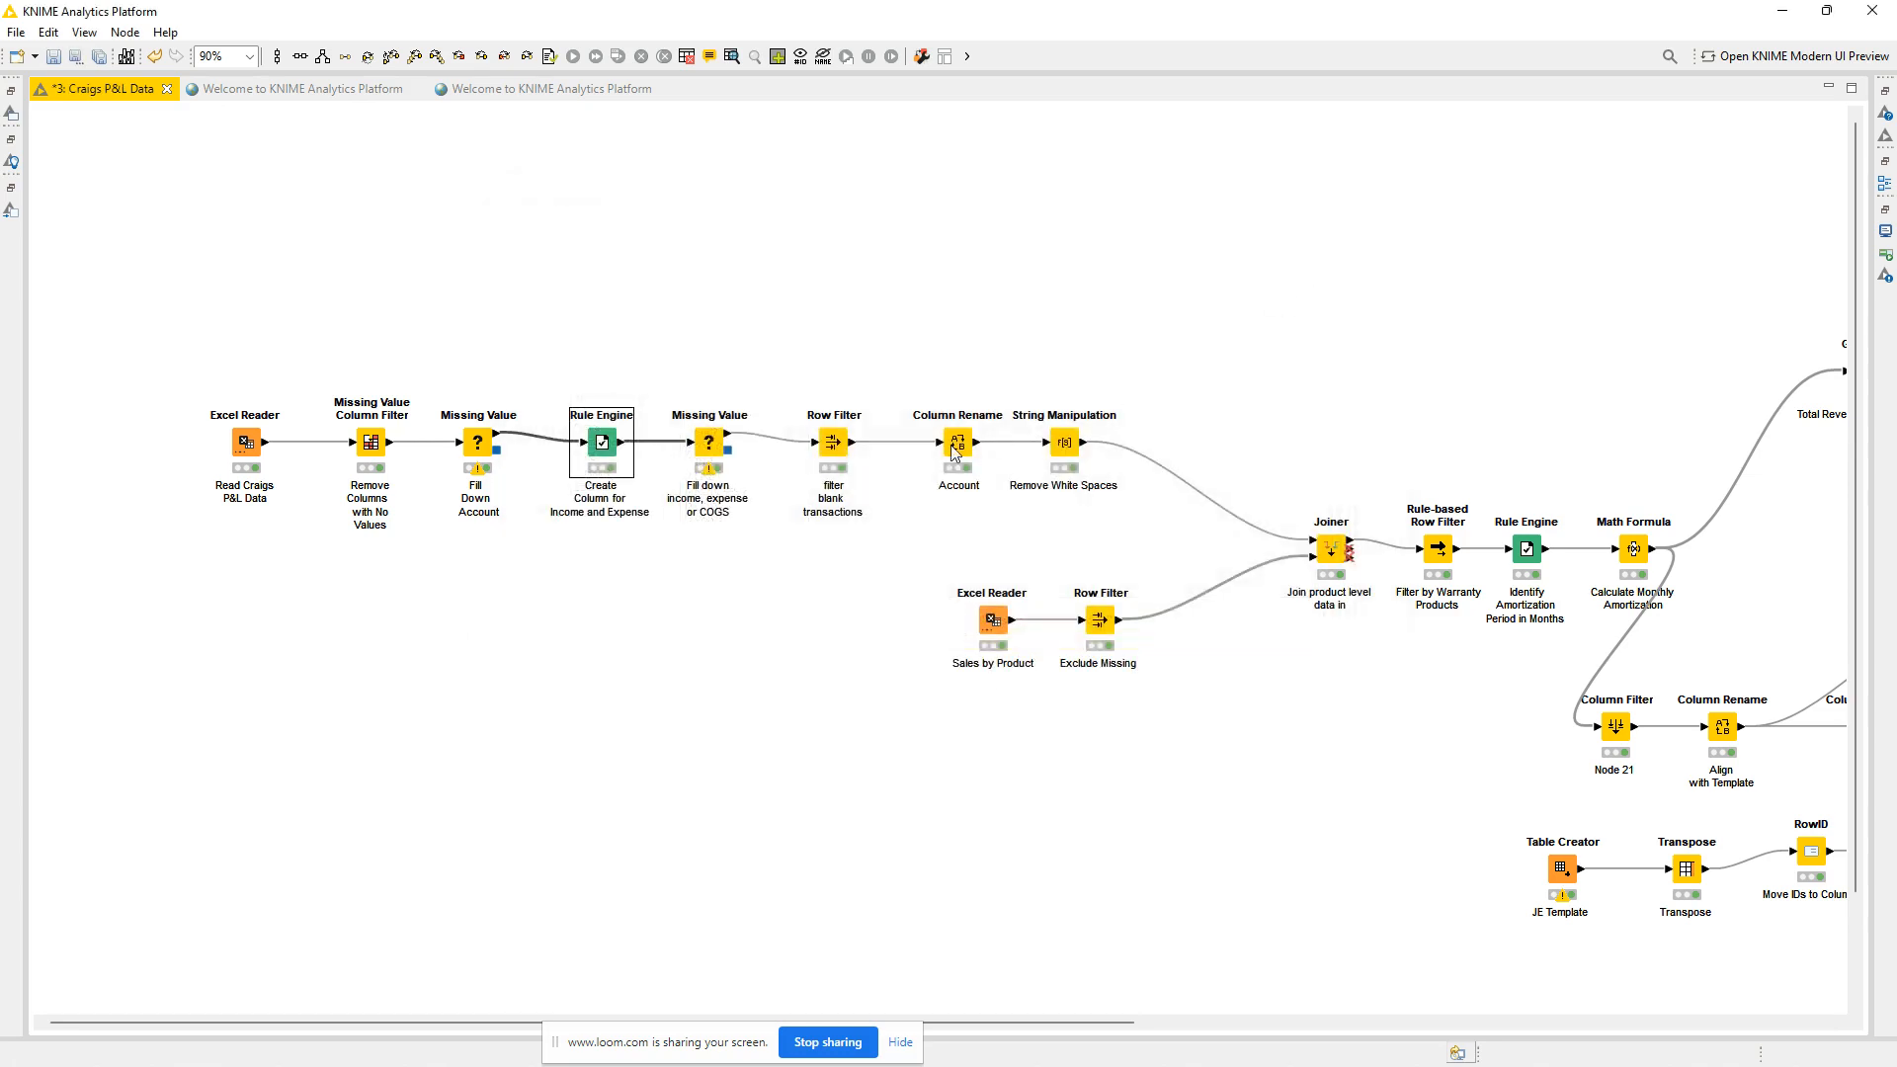
{"action": "double_click", "coordinate": [710, 444]}
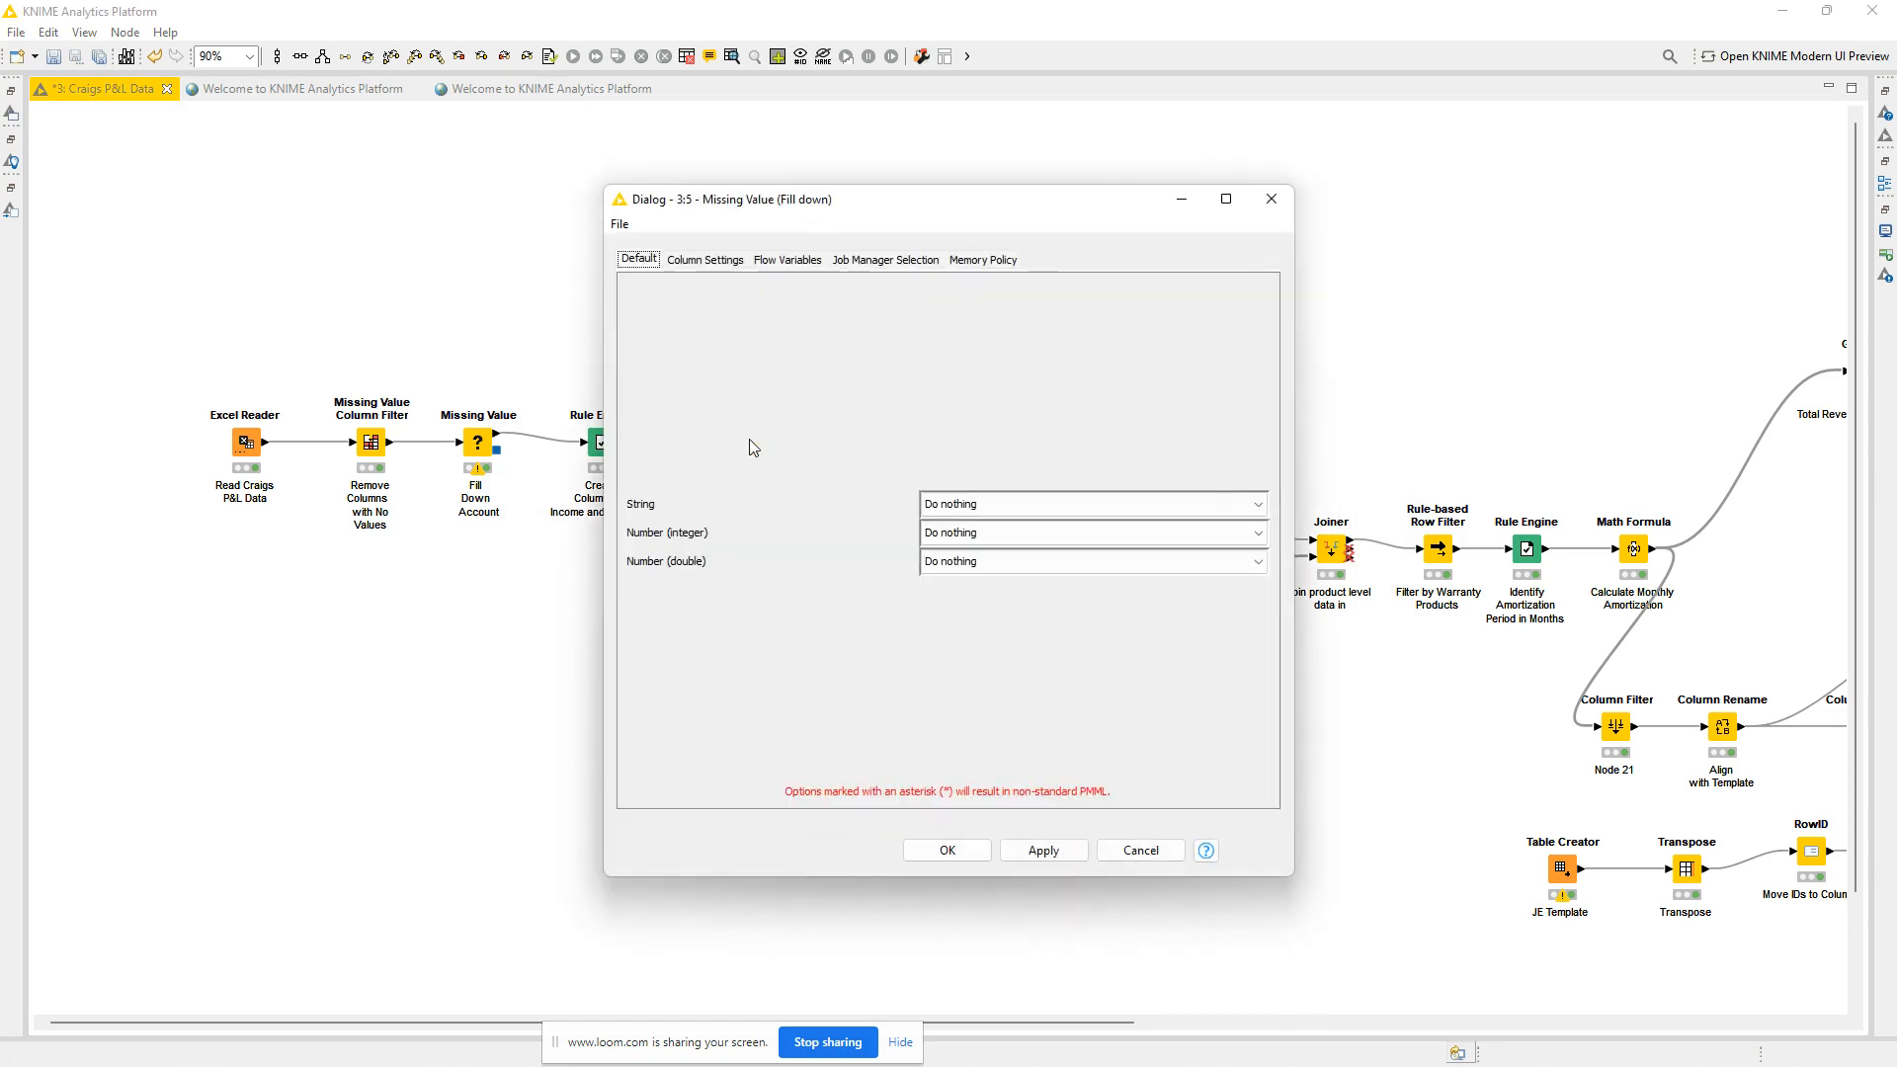
{"action": "left_click", "coordinate": [729, 261]}
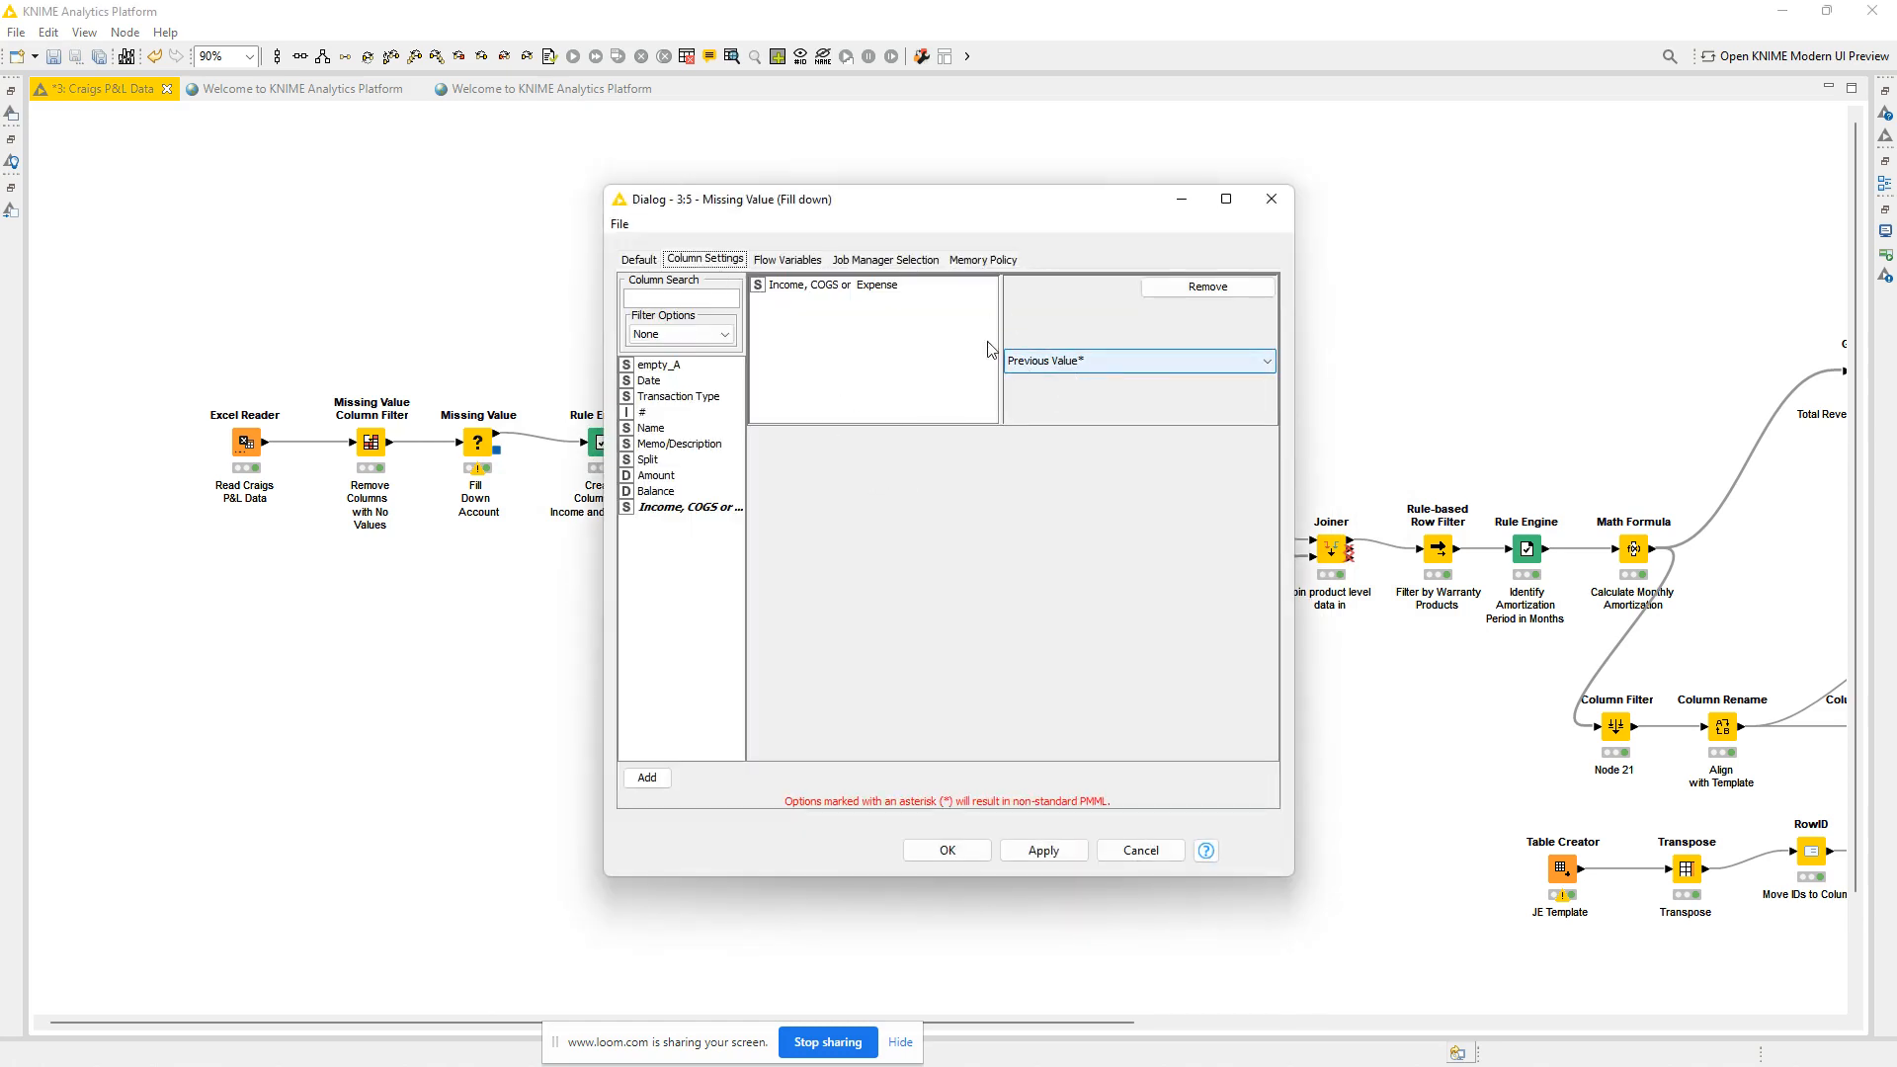
{"action": "left_click", "coordinate": [1272, 198]}
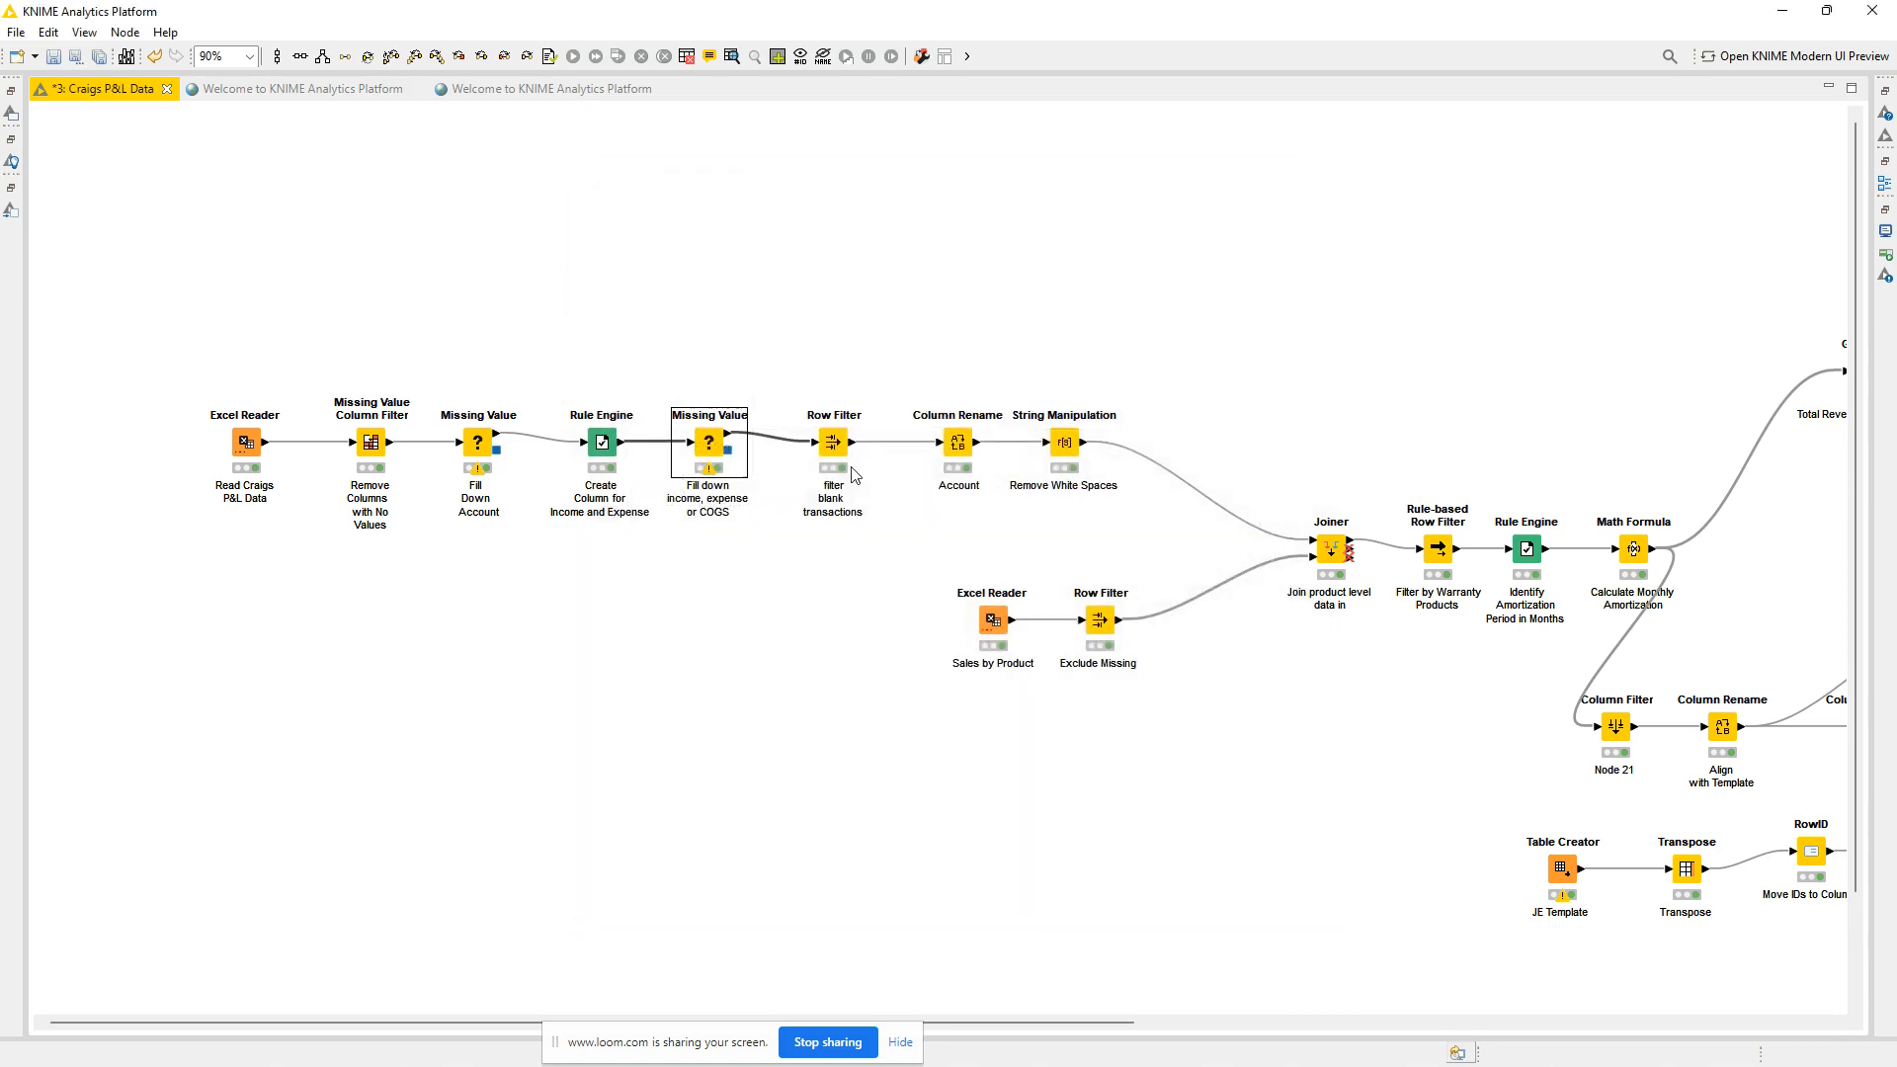
Check the filled Income, COGS or Expense column in the second Missing Value node's output table.
{"action": "right_click", "coordinate": [724, 440]}
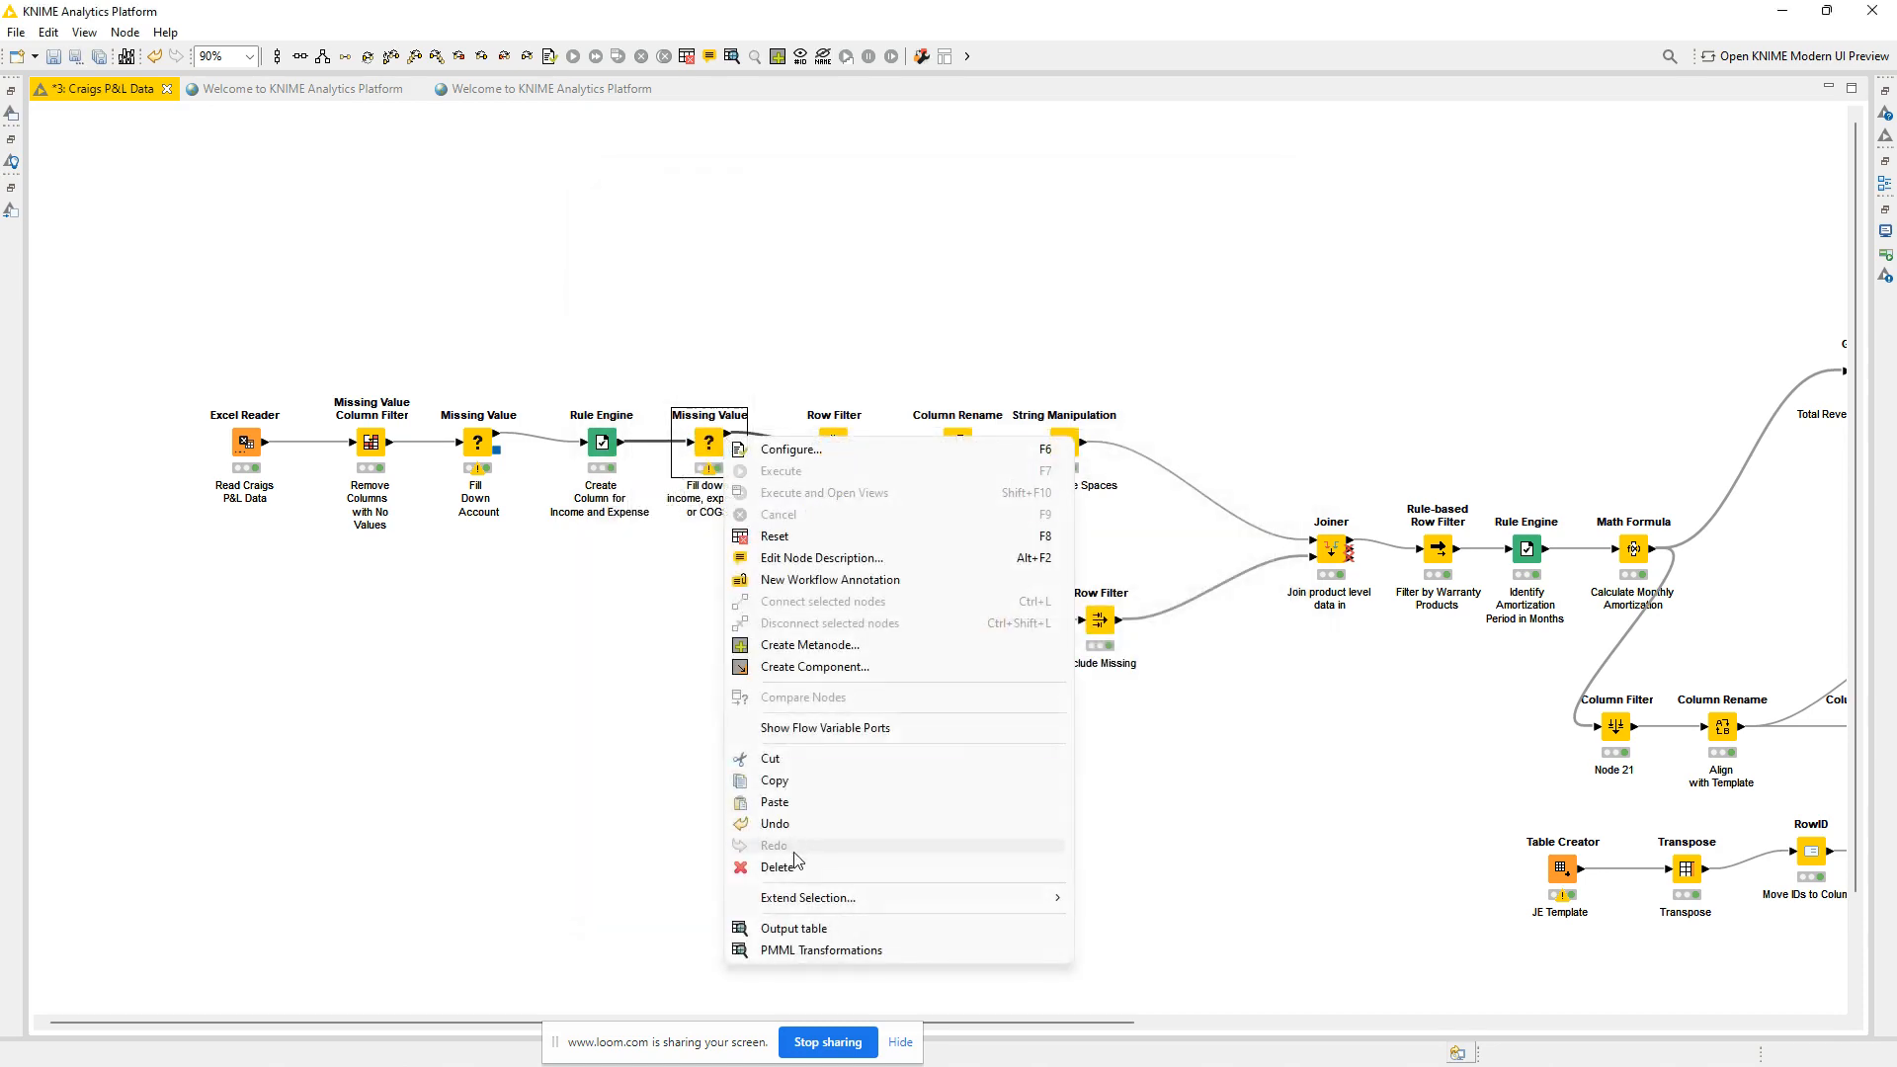
{"action": "left_click", "coordinate": [794, 927]}
{"action": "scroll", "coordinate": [1114, 464], "scroll_direction": "down", "scroll_amount": 20}
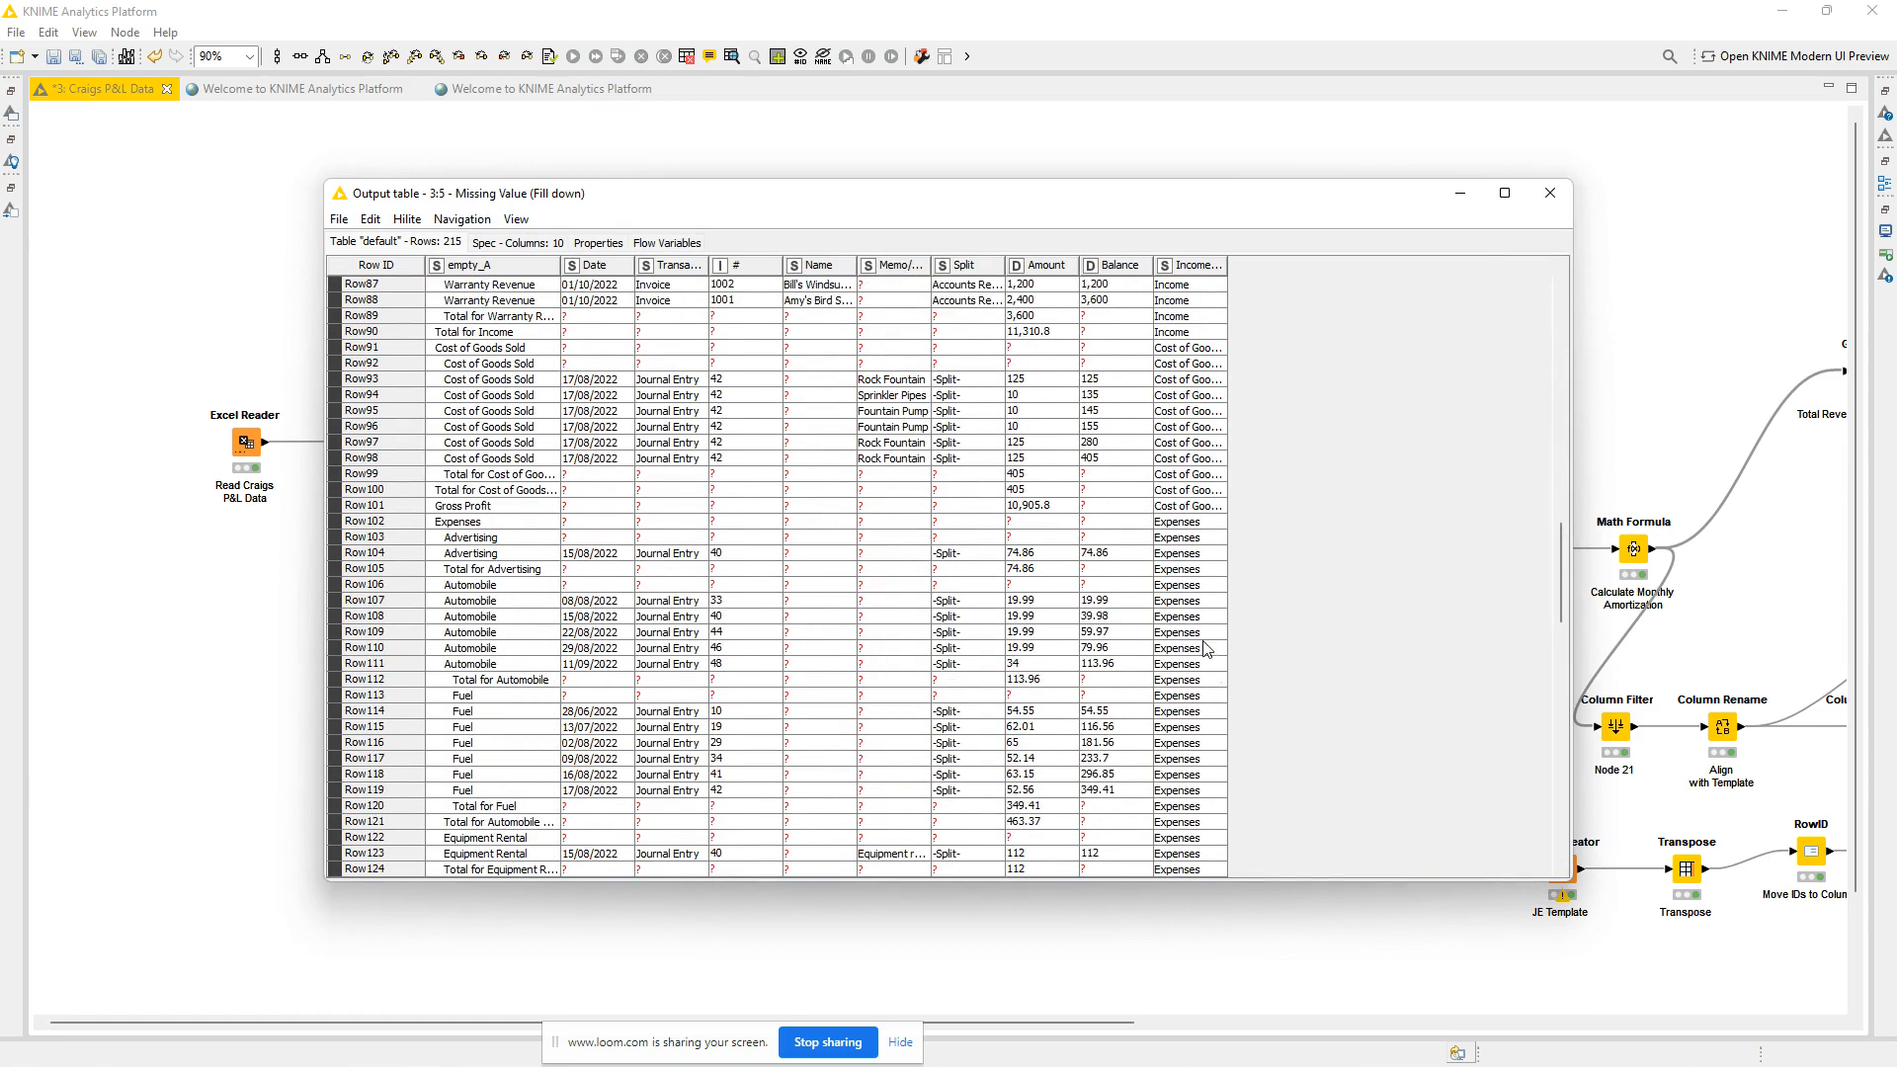
{"action": "left_click", "coordinate": [1551, 194]}
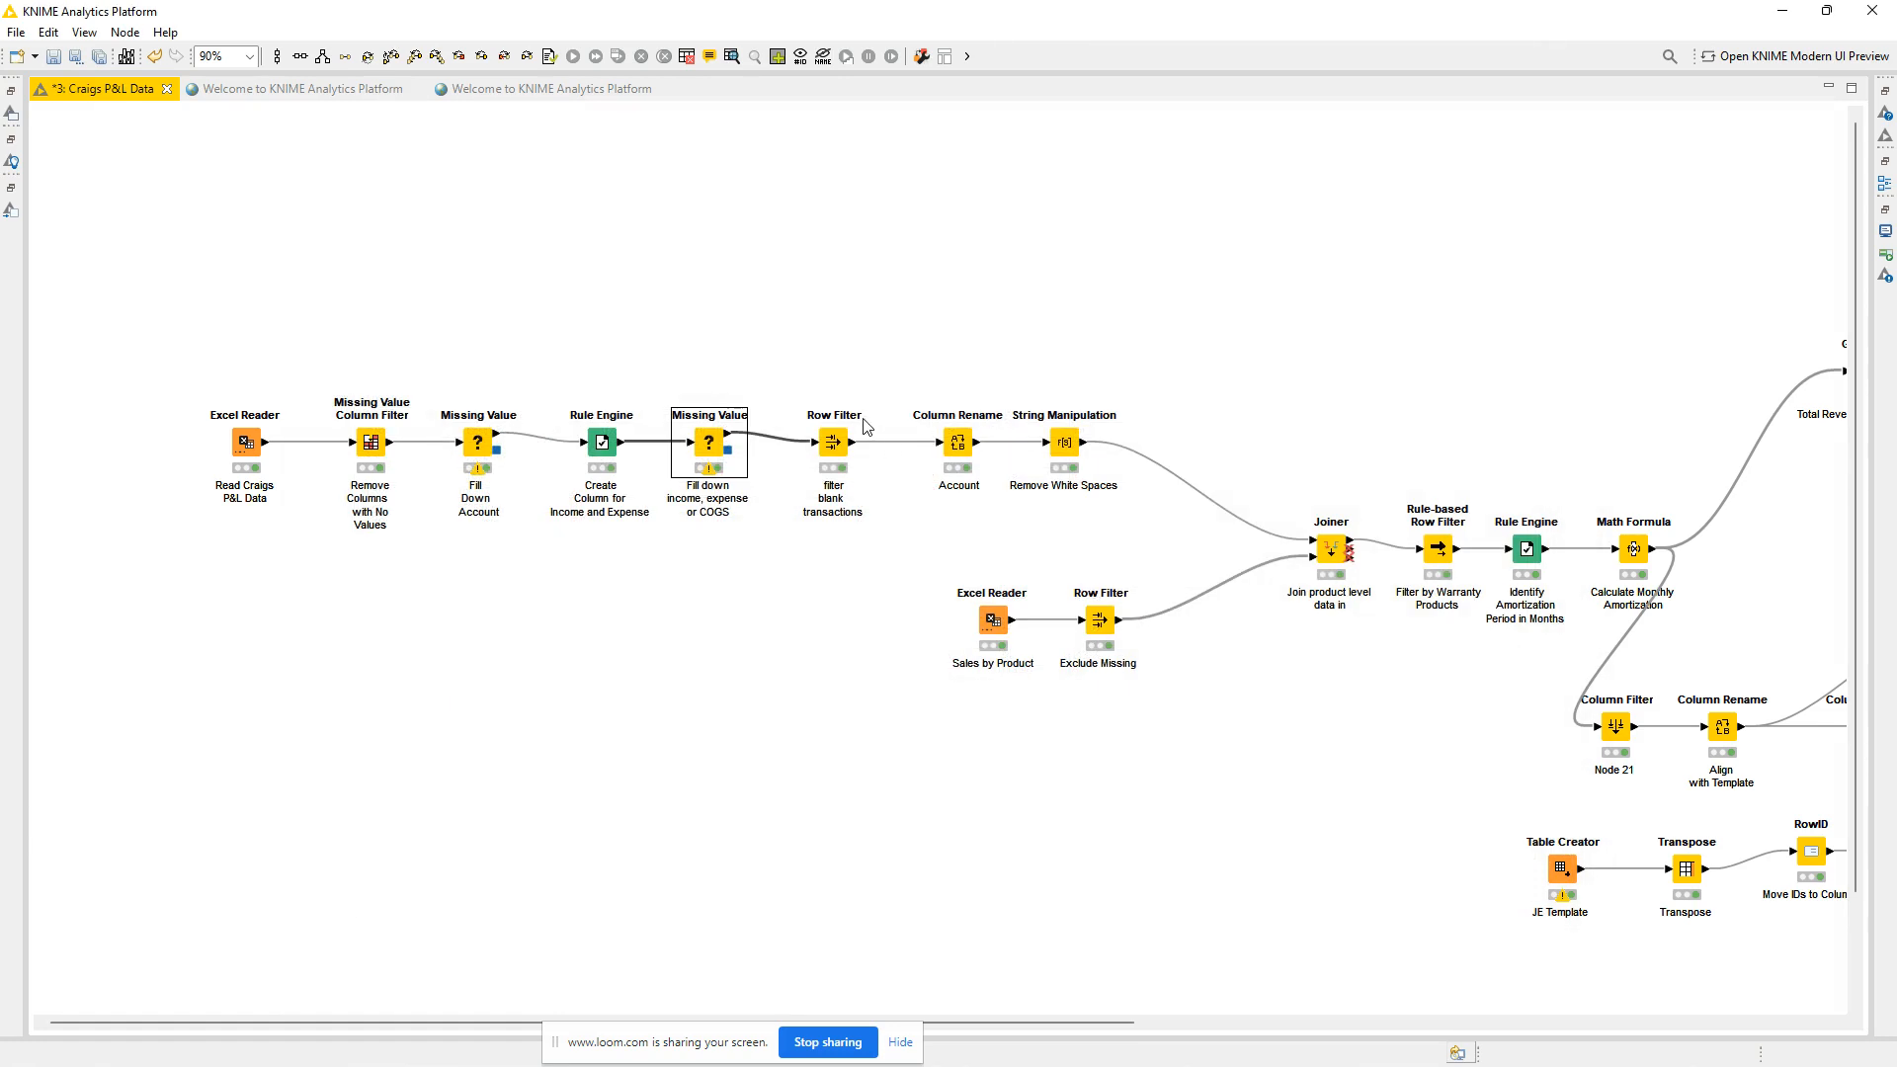
Review the filter criteria of the Row Filter that removes blank transactions.
{"action": "left_click", "coordinate": [833, 444]}
{"action": "double_click", "coordinate": [833, 445]}
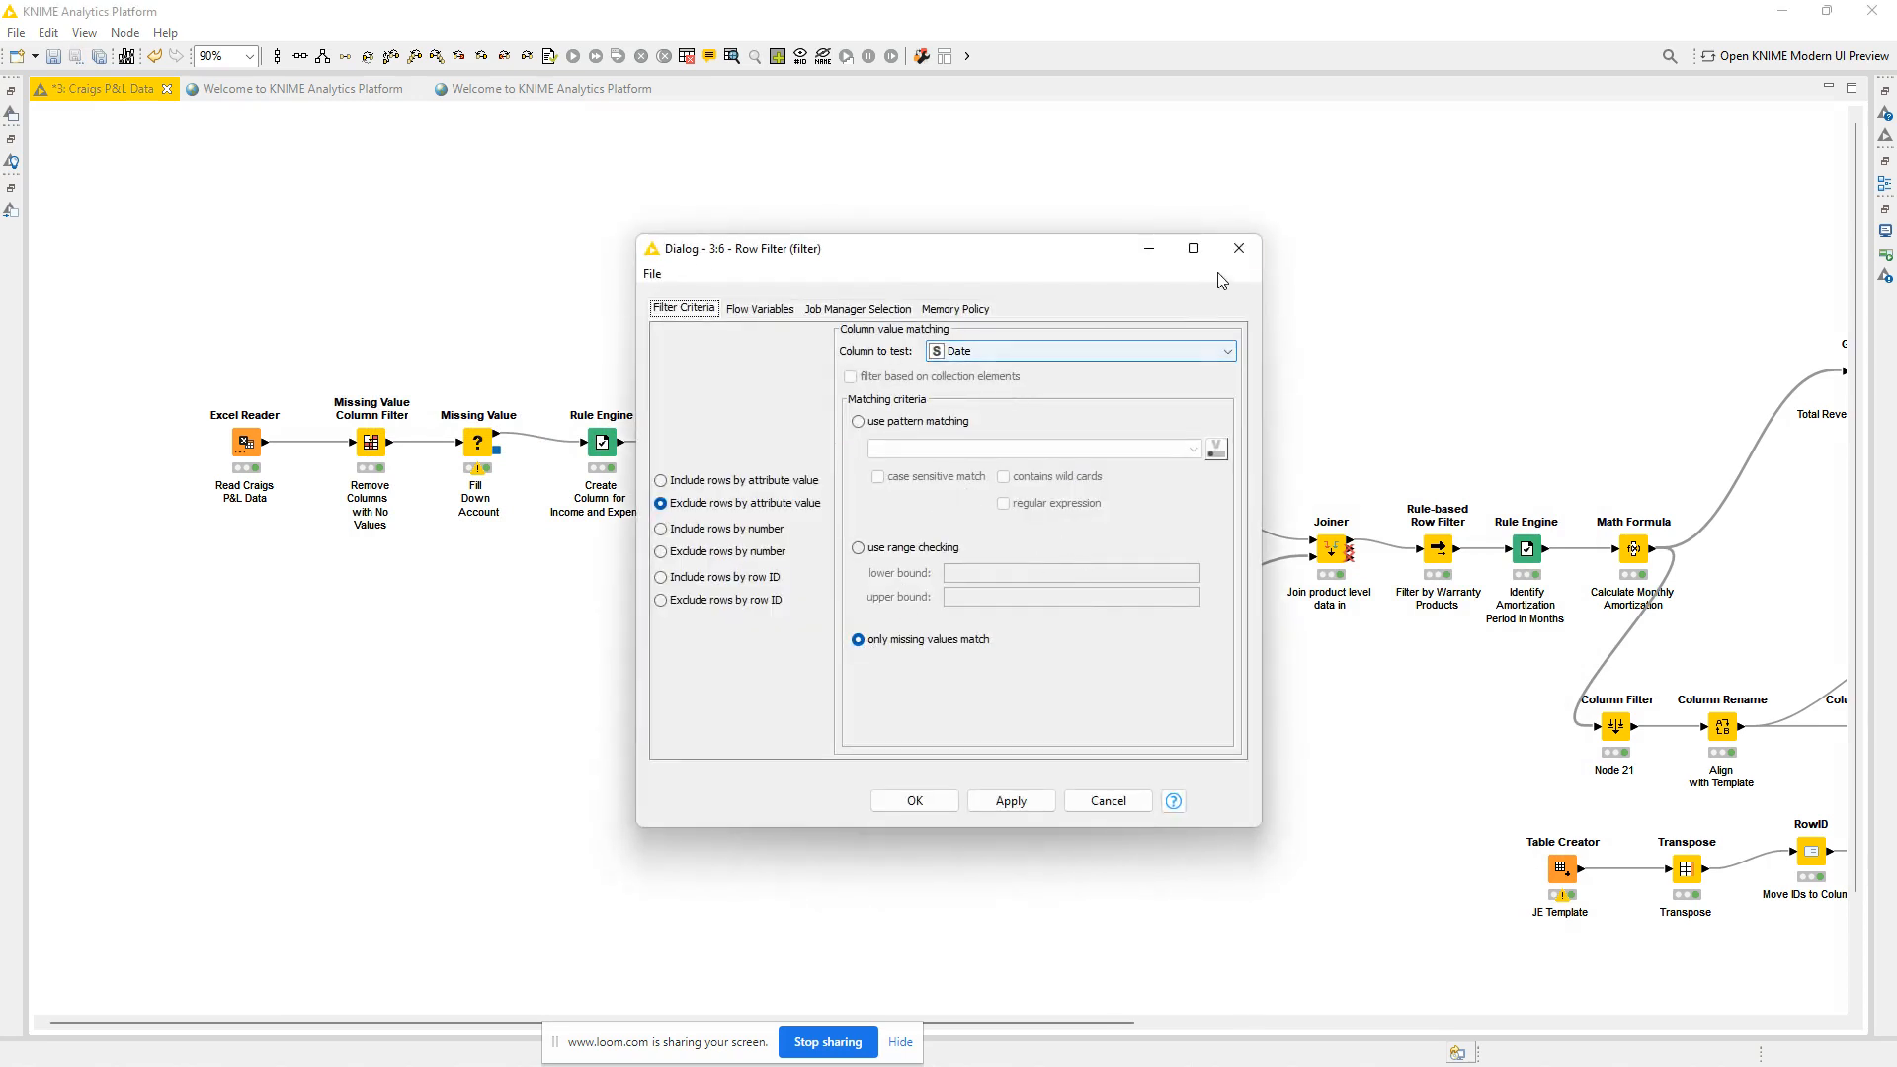
{"action": "left_click", "coordinate": [1239, 248]}
Examine the blank Date cells in the first rows of the second Missing Value node's output table.
{"action": "right_click", "coordinate": [709, 450]}
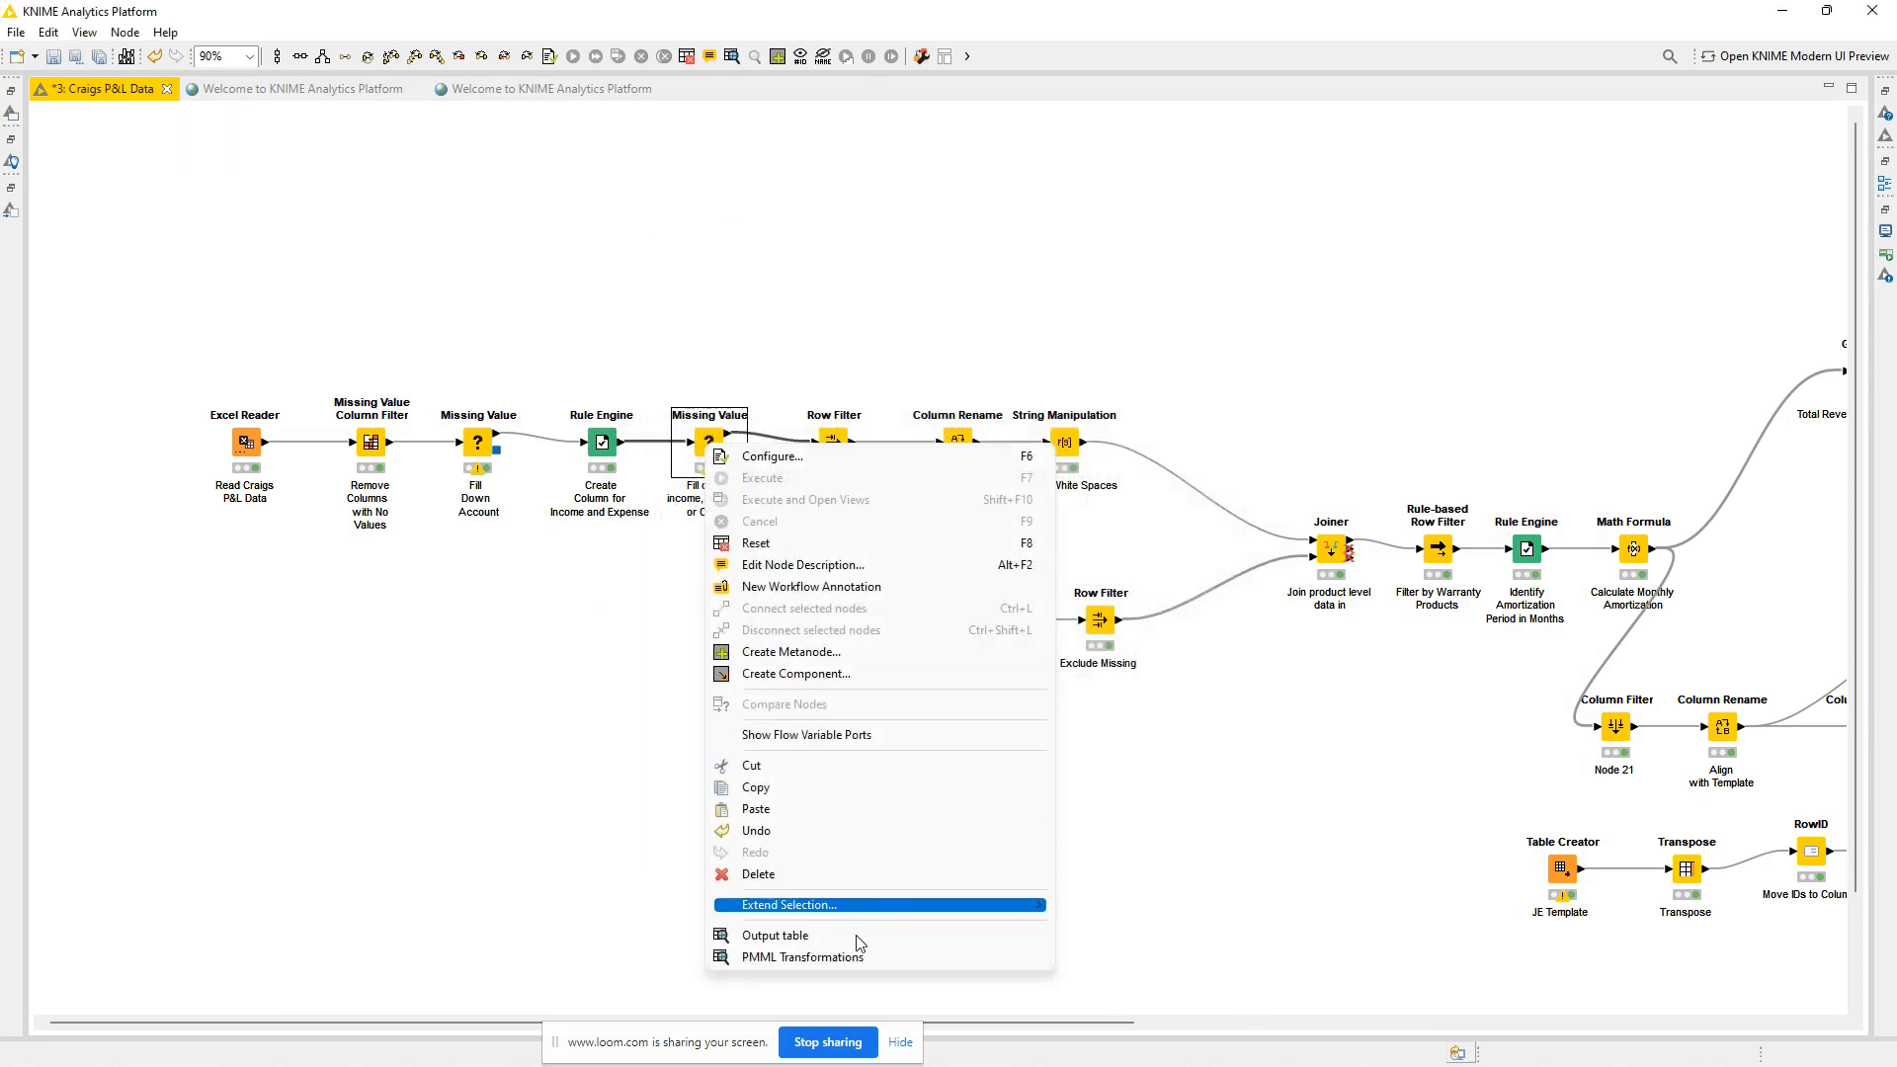
{"action": "left_click", "coordinate": [791, 936]}
{"action": "scroll", "coordinate": [593, 435], "scroll_direction": "up", "scroll_amount": 10}
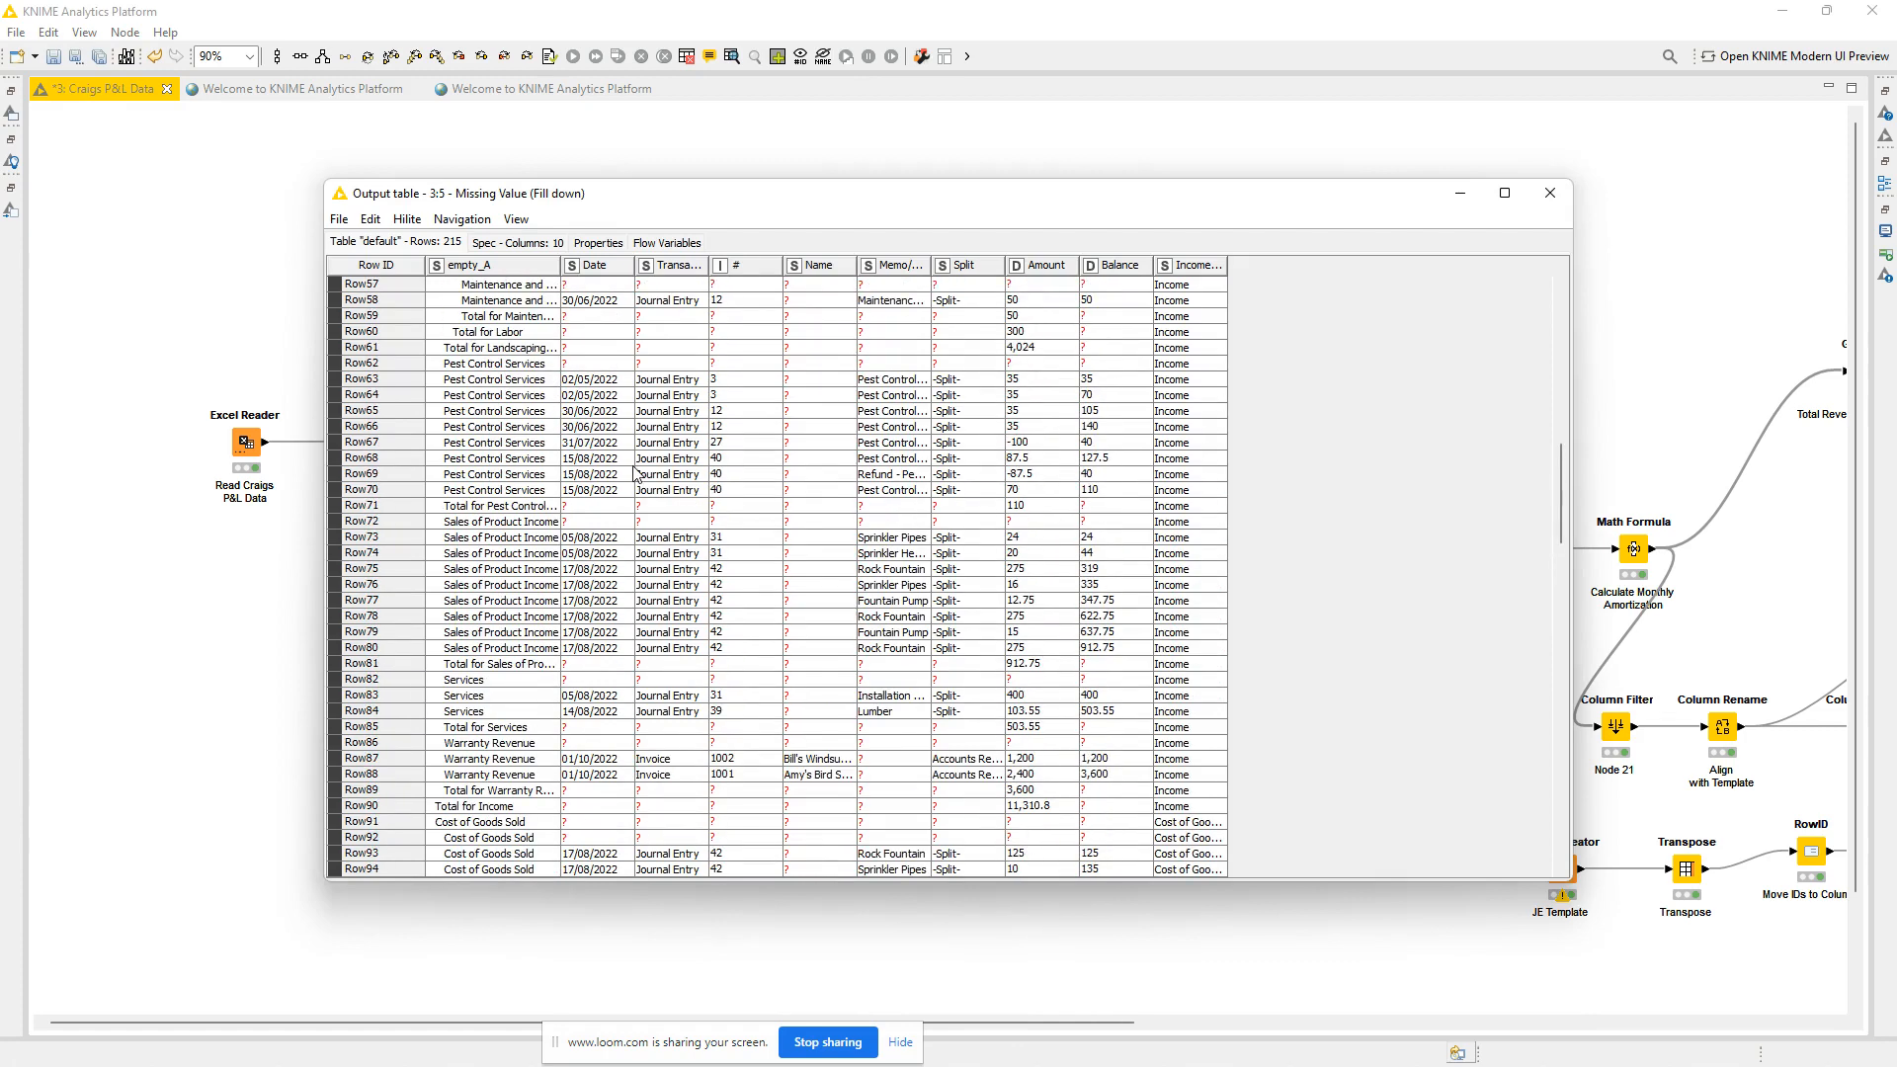
{"action": "left_click_drag", "start_coordinate": [1550, 497], "coordinate": [1569, 275]}
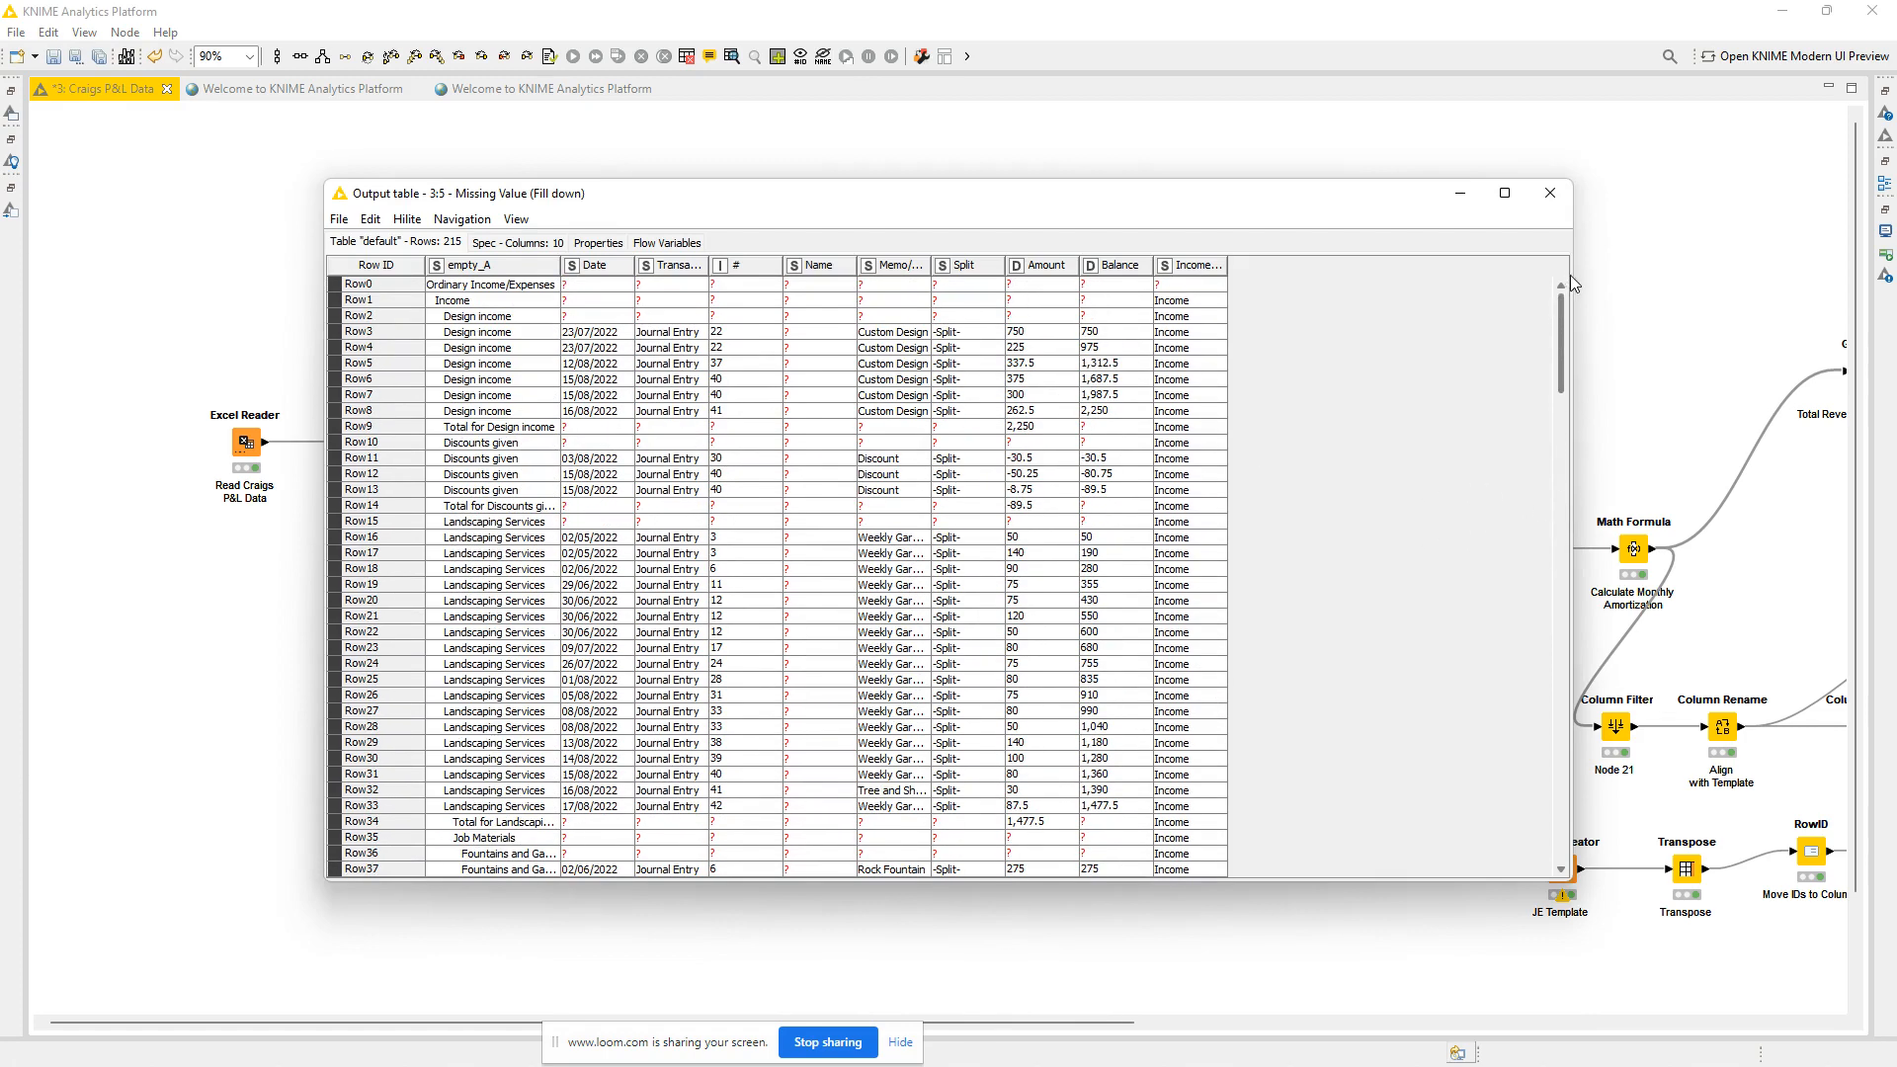
{"action": "left_click_drag", "start_coordinate": [607, 285], "coordinate": [601, 326]}
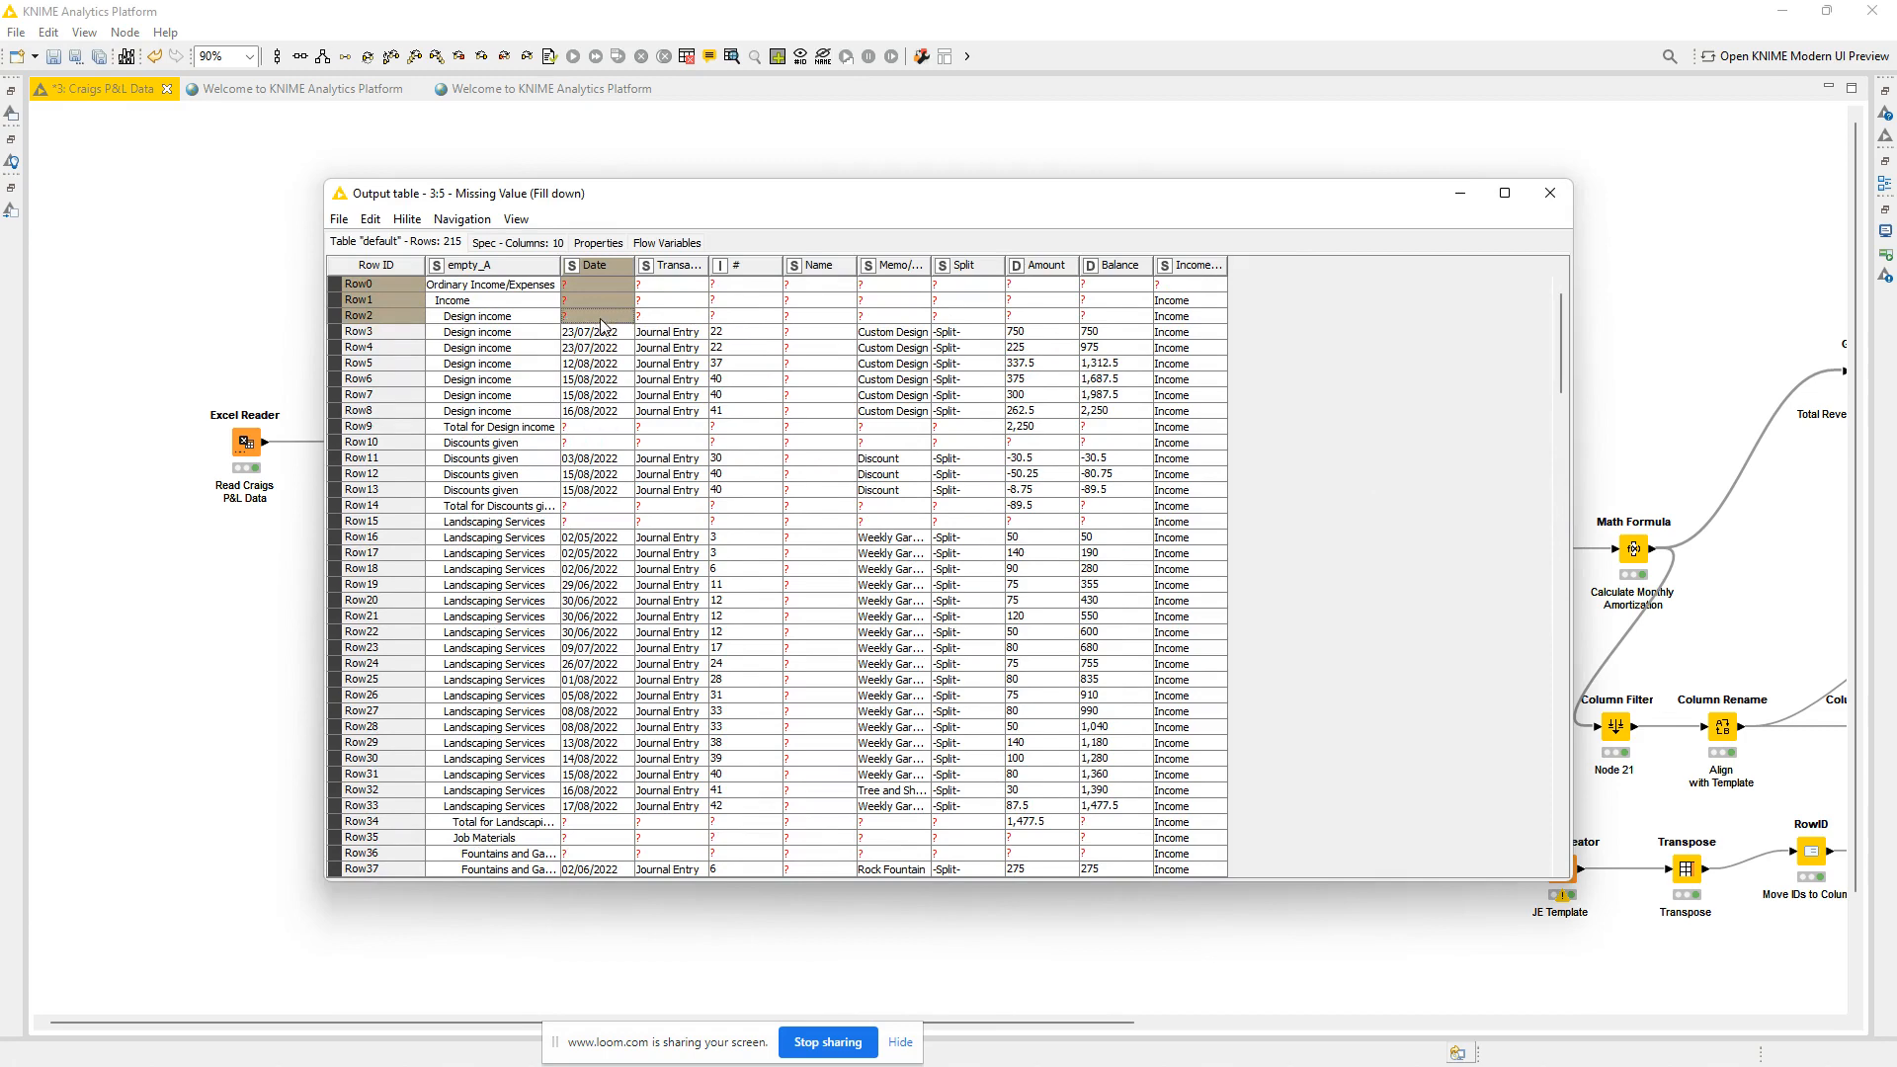
{"action": "left_click", "coordinate": [1551, 194]}
View the filtered table of the Row Filter that removes blank transactions.
{"action": "left_click", "coordinate": [833, 447]}
{"action": "right_click", "coordinate": [833, 446]}
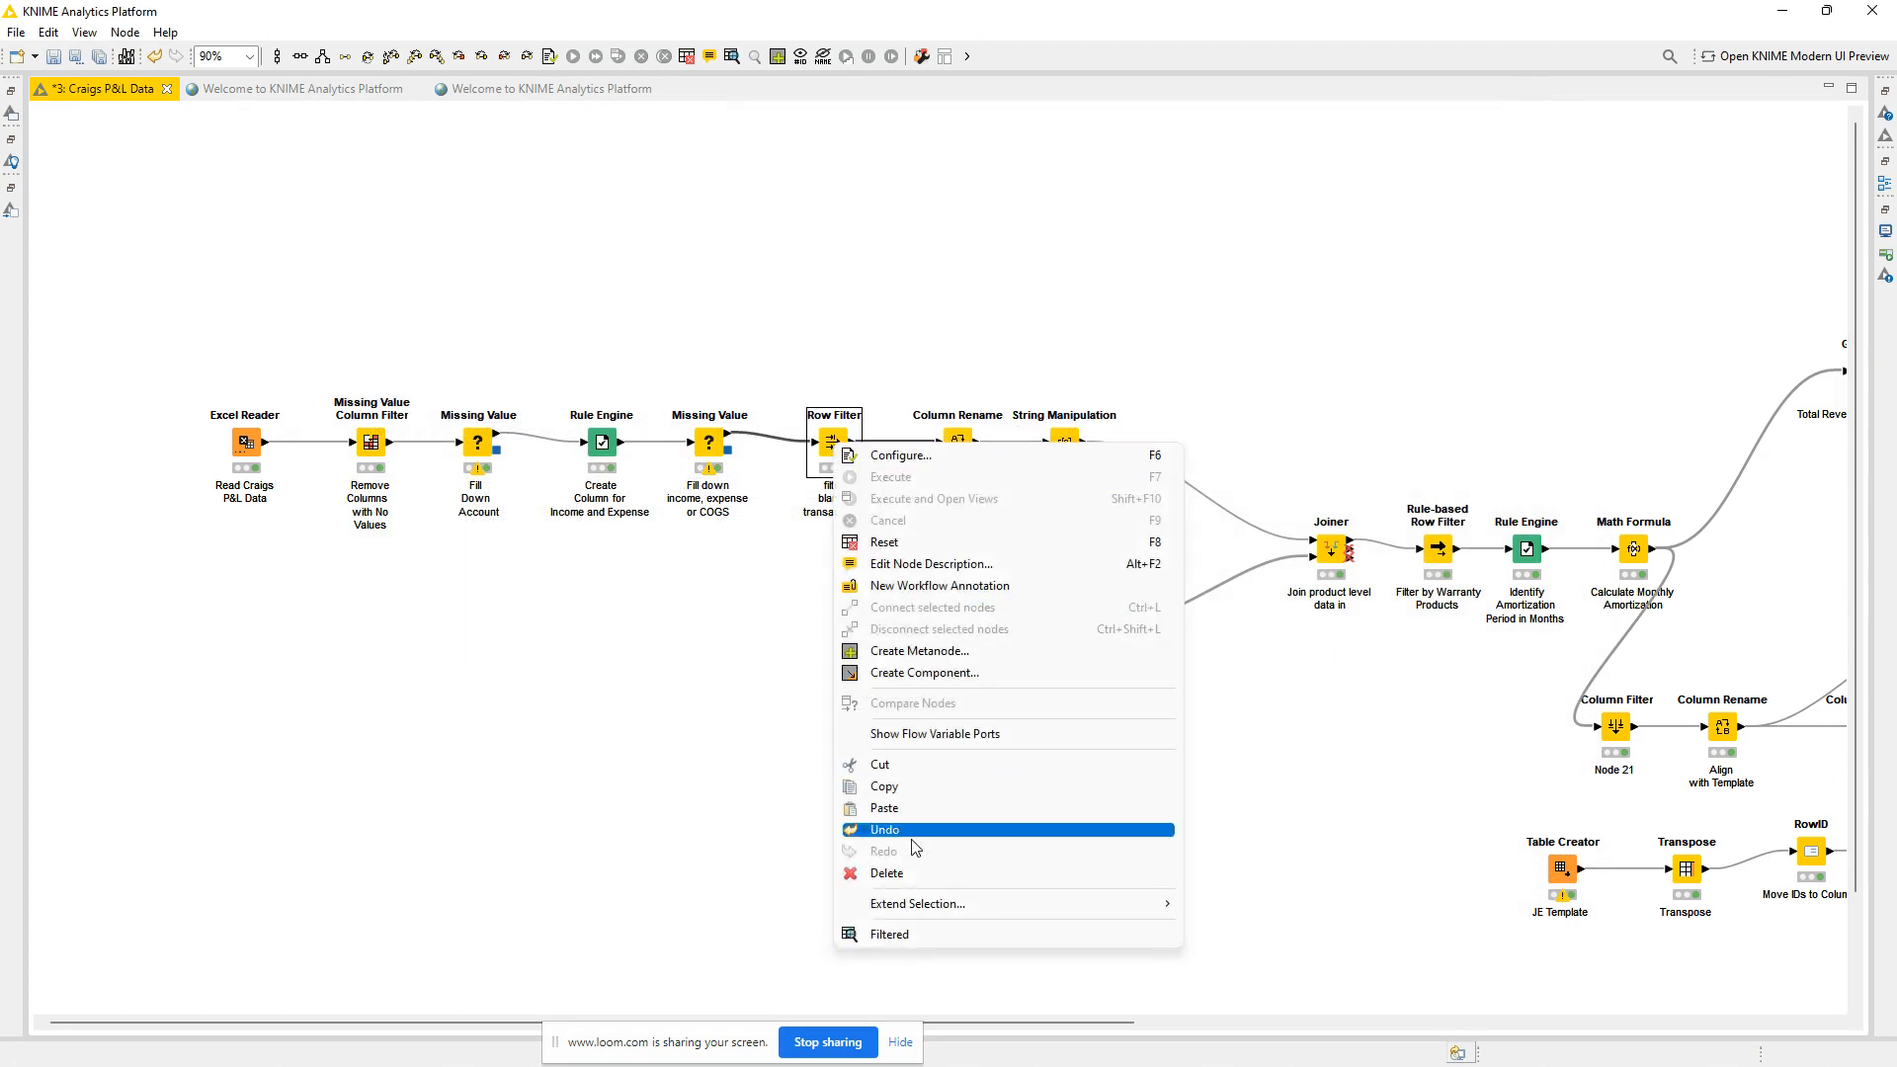
{"action": "left_click", "coordinate": [919, 941]}
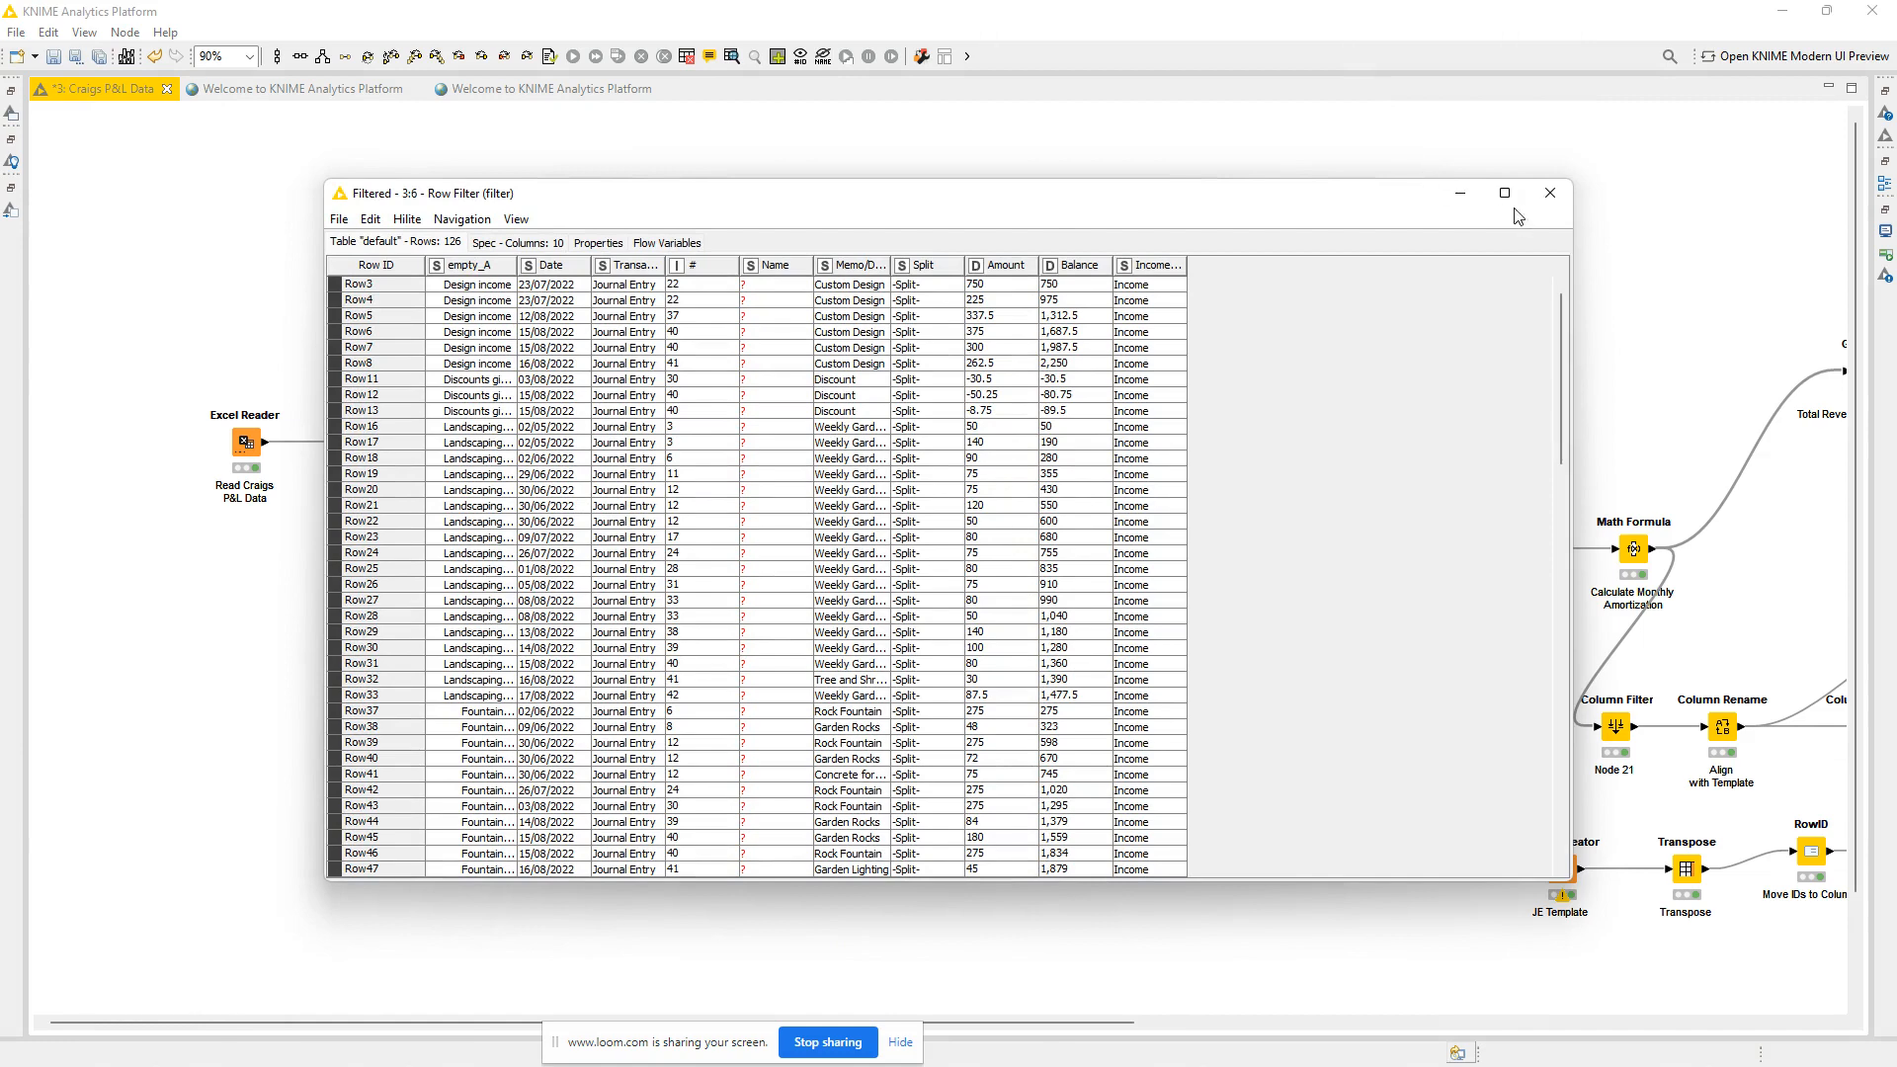
{"action": "left_click", "coordinate": [1551, 193]}
Review the Column Rename node's configuration for empty_A and view its renamed table.
{"action": "double_click", "coordinate": [957, 447]}
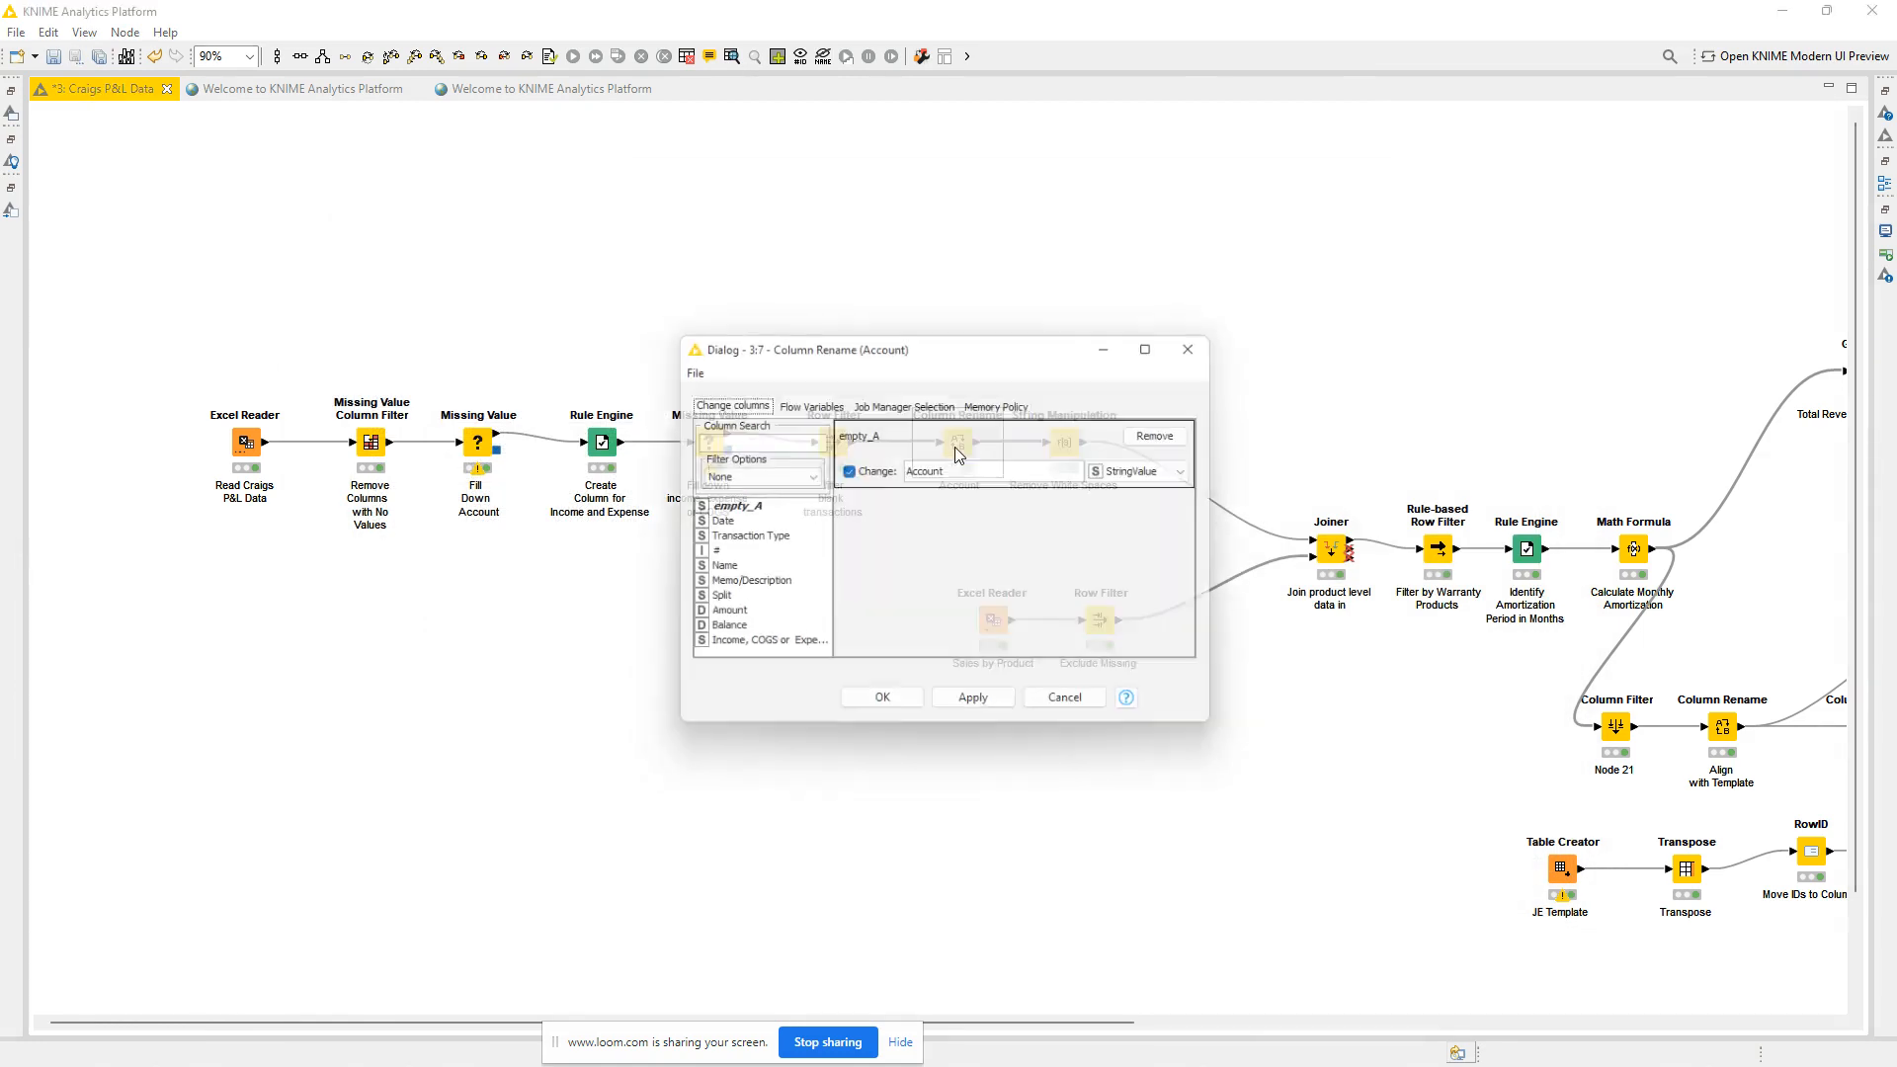
{"action": "left_click", "coordinate": [1207, 340]}
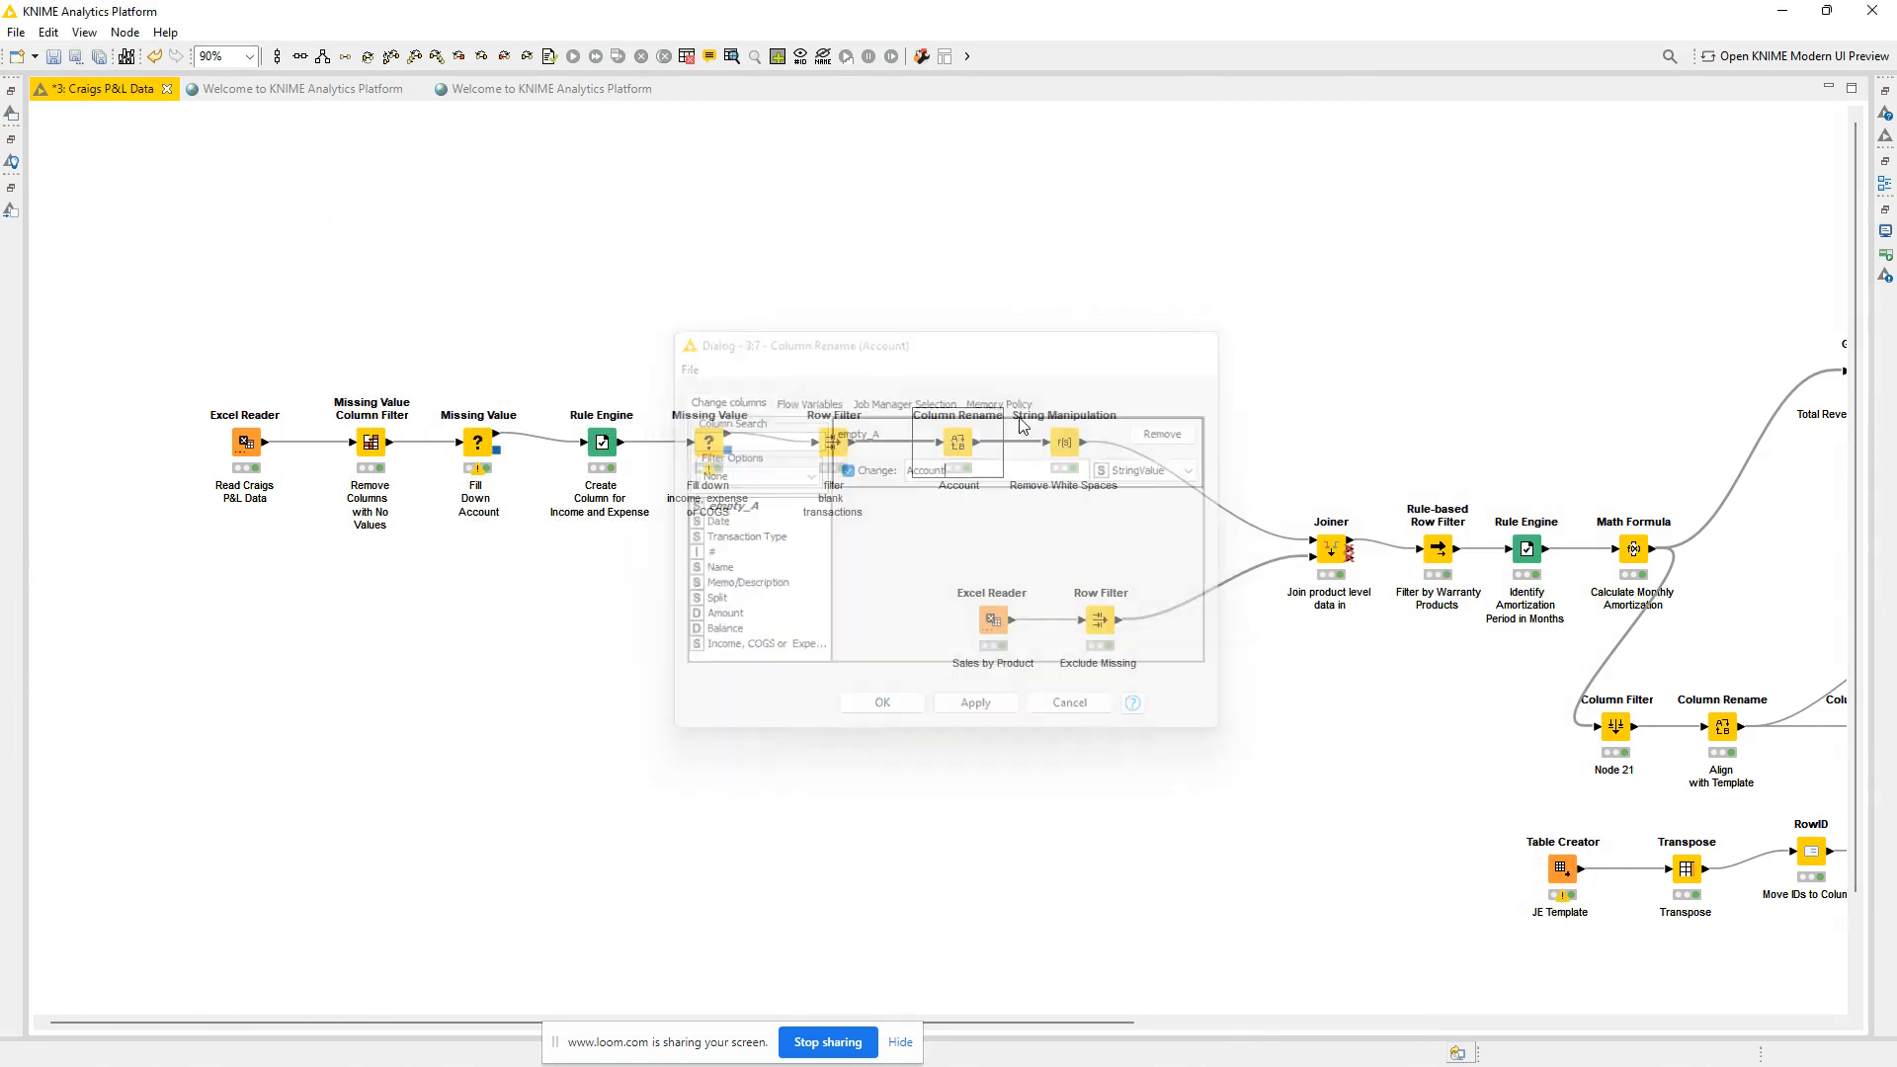
{"action": "right_click", "coordinate": [955, 451]}
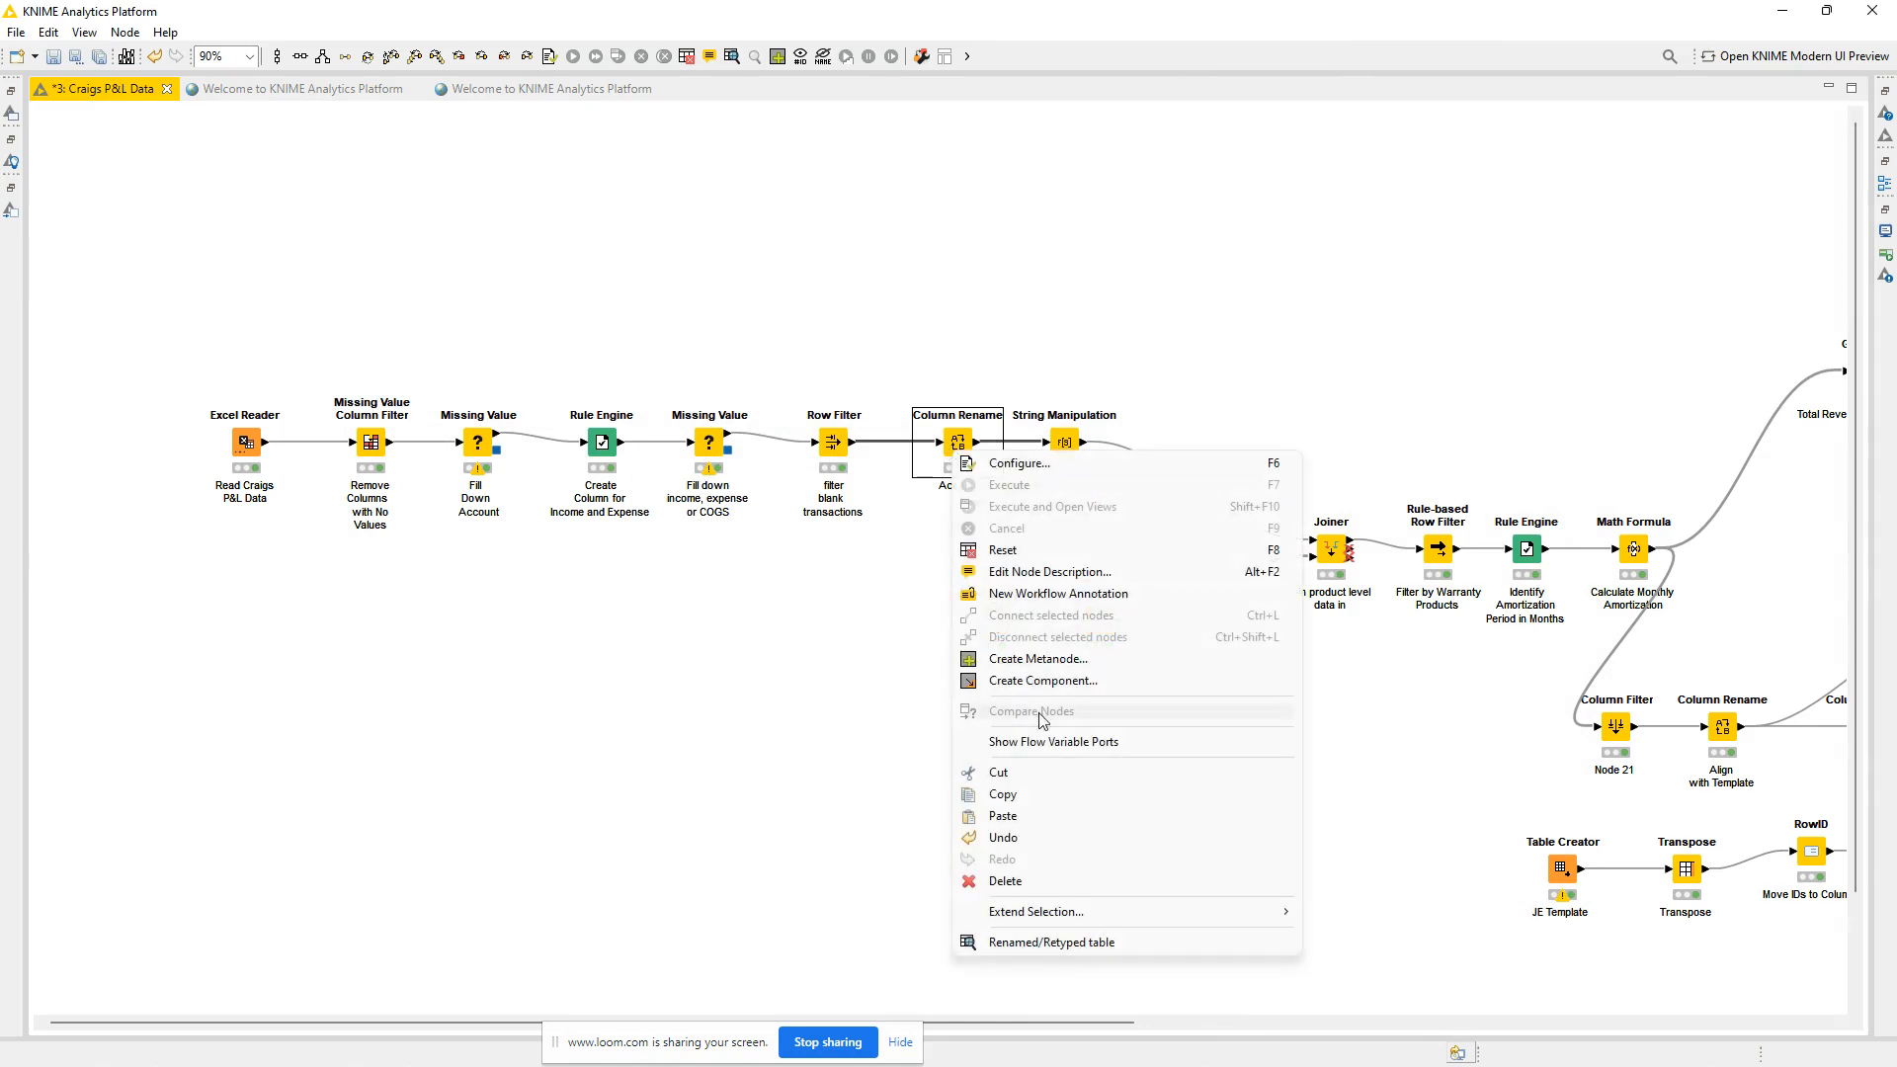
{"action": "left_click", "coordinate": [1049, 944]}
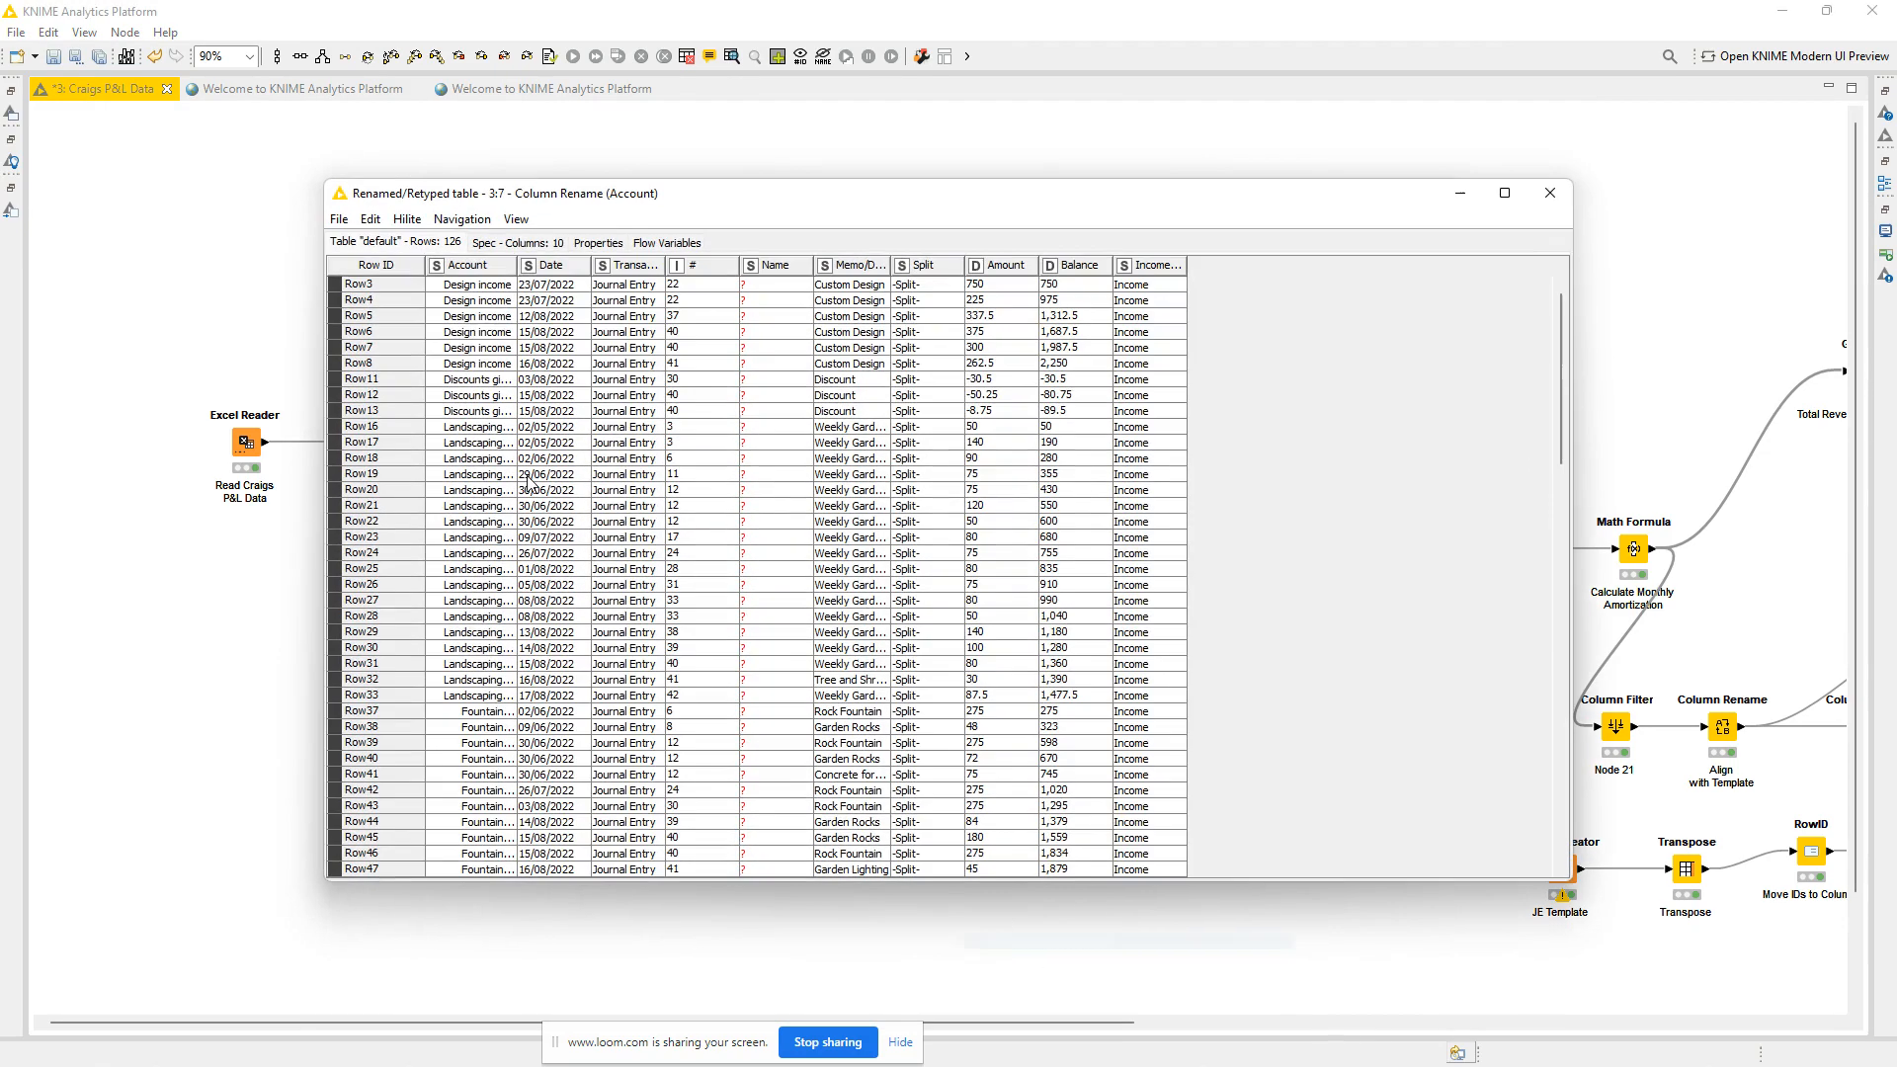
{"action": "left_click", "coordinate": [1549, 192]}
Review the String Manipulation node's white-space removal expression and view its appended table.
{"action": "left_click", "coordinate": [1080, 446]}
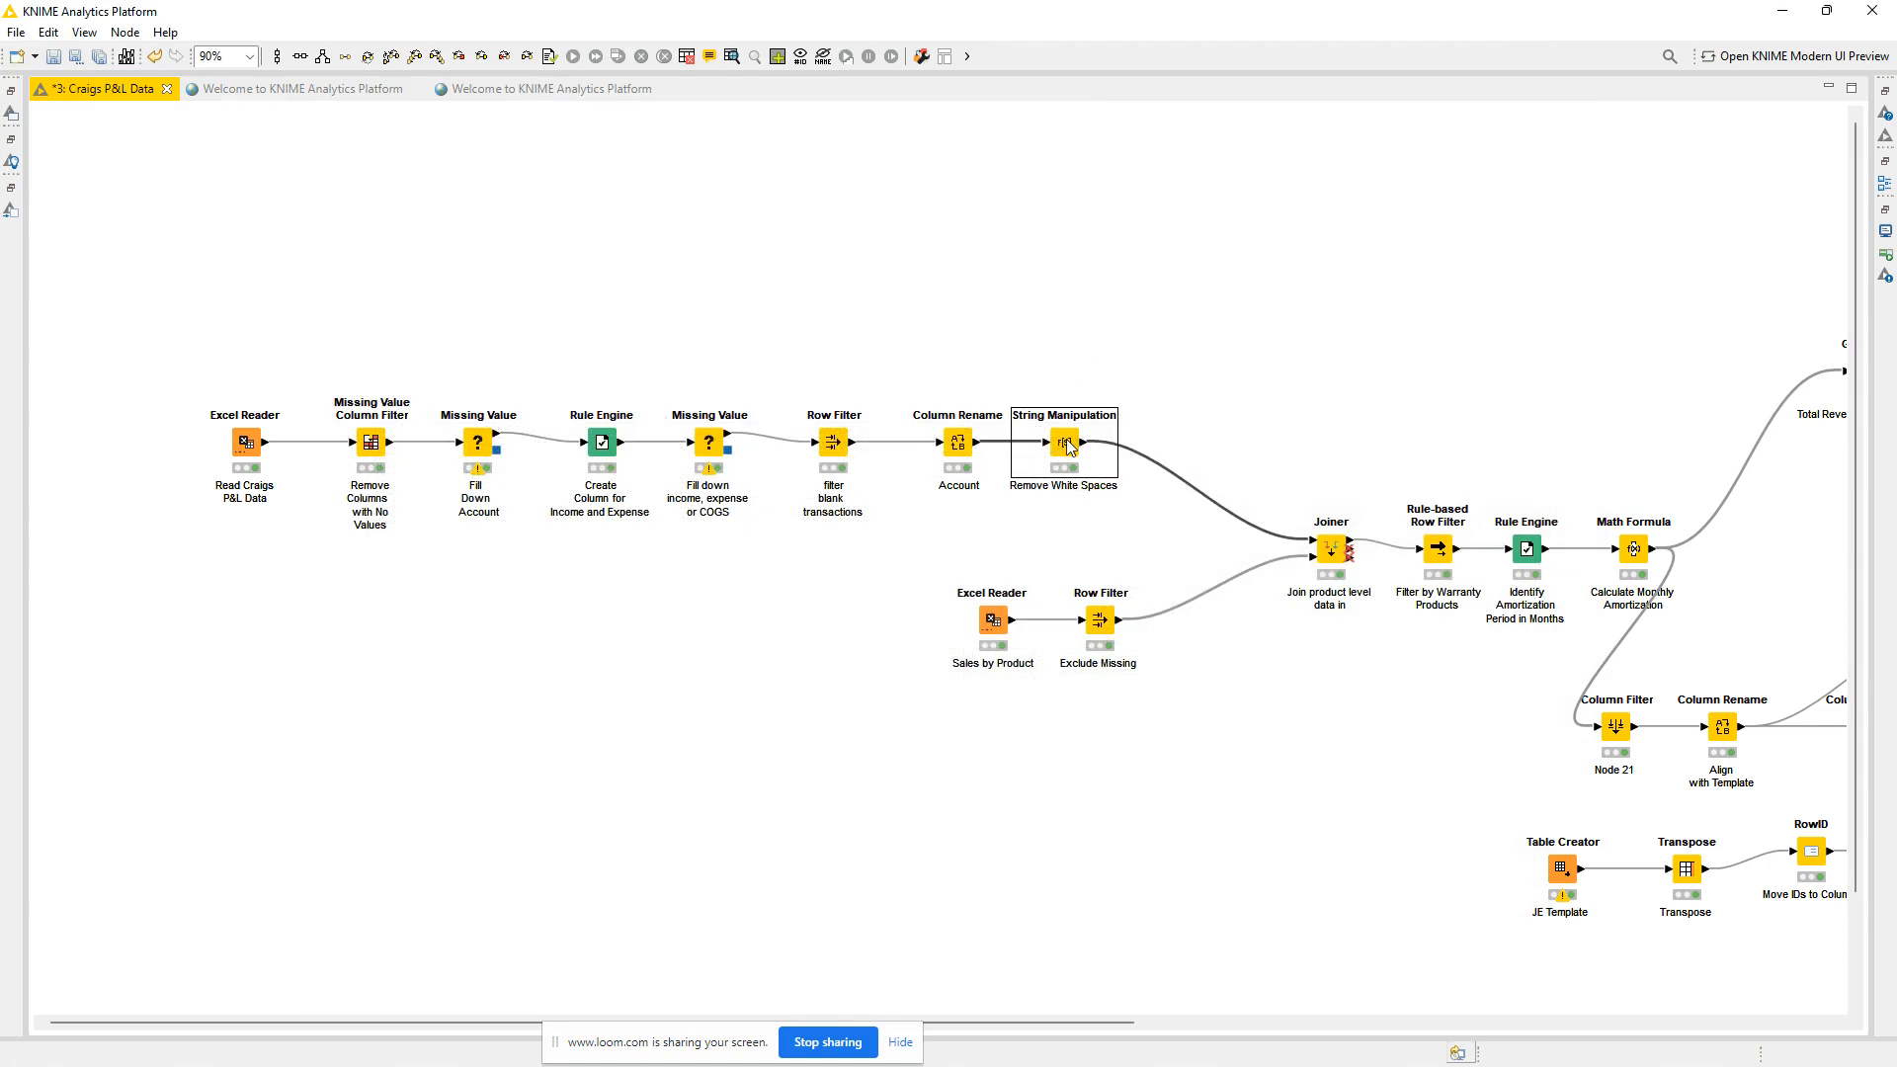
{"action": "double_click", "coordinate": [1067, 445]}
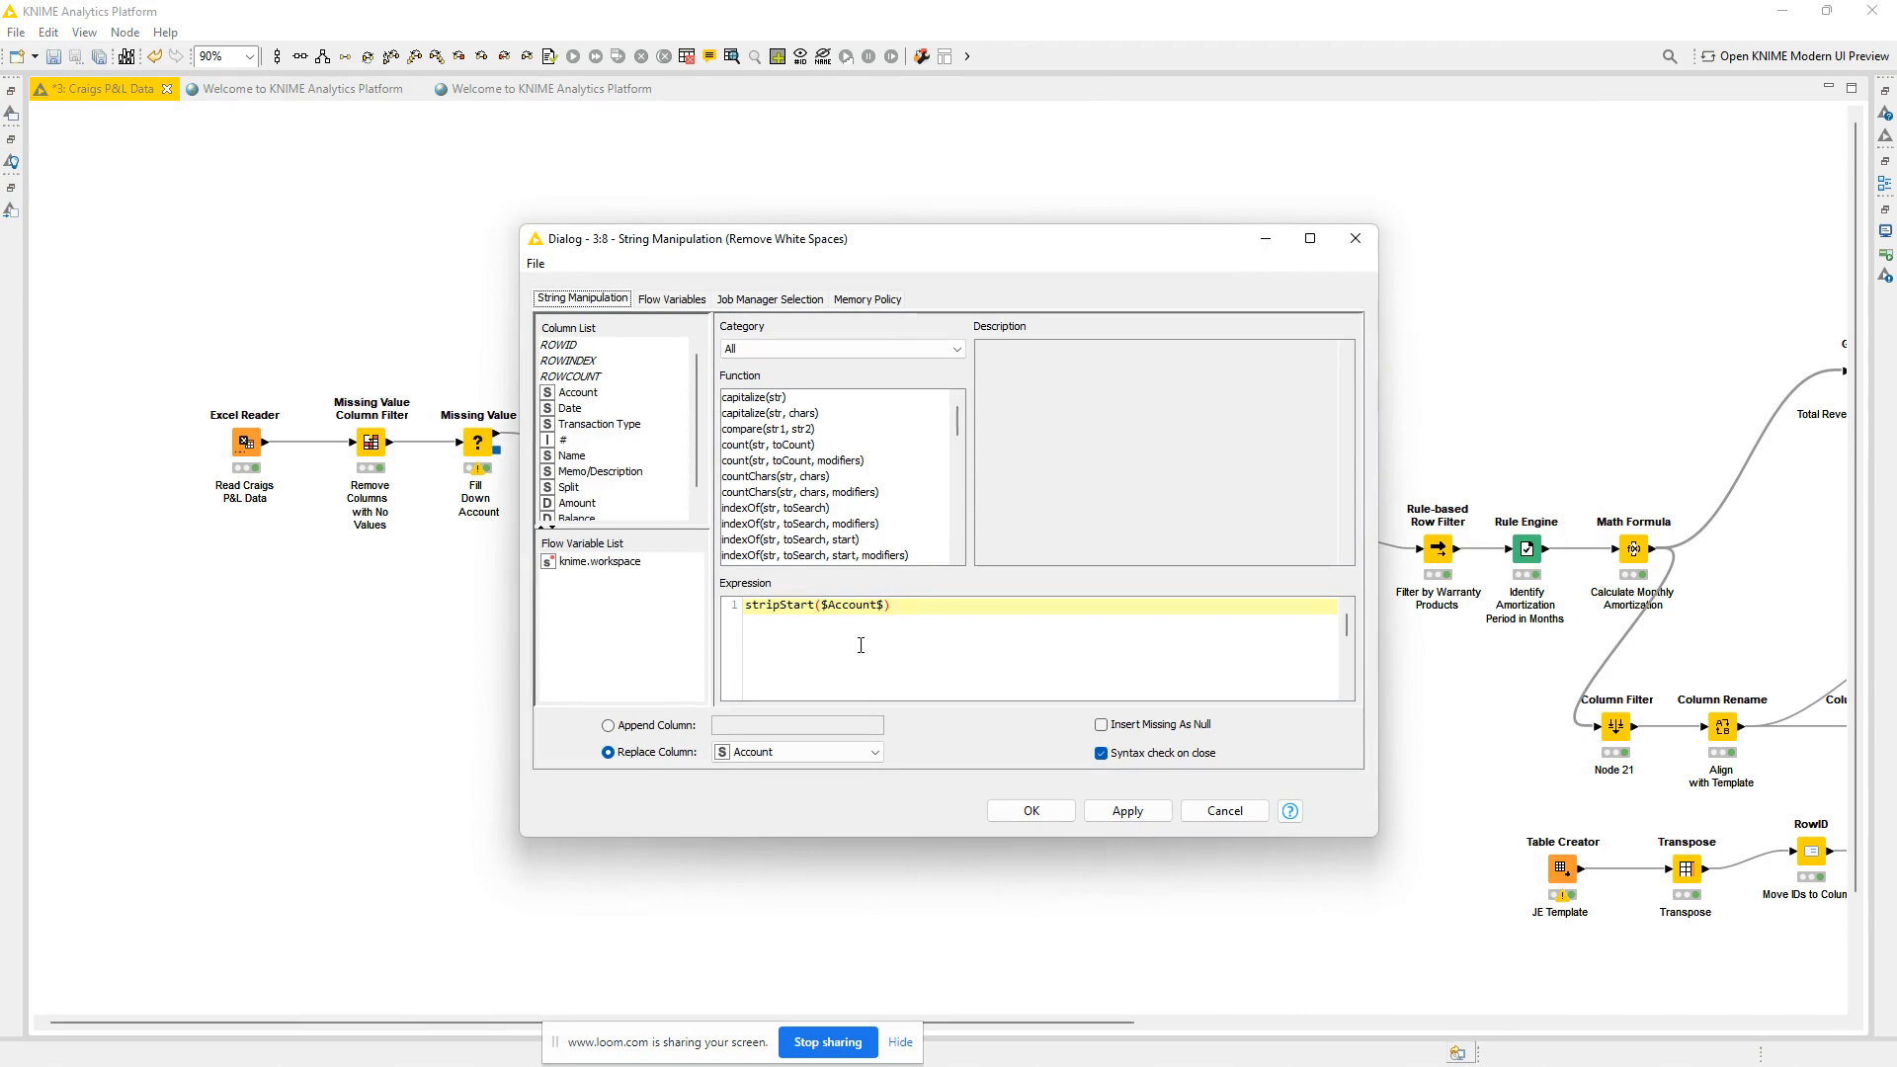
{"action": "left_click", "coordinate": [926, 611]}
{"action": "left_click", "coordinate": [1355, 239]}
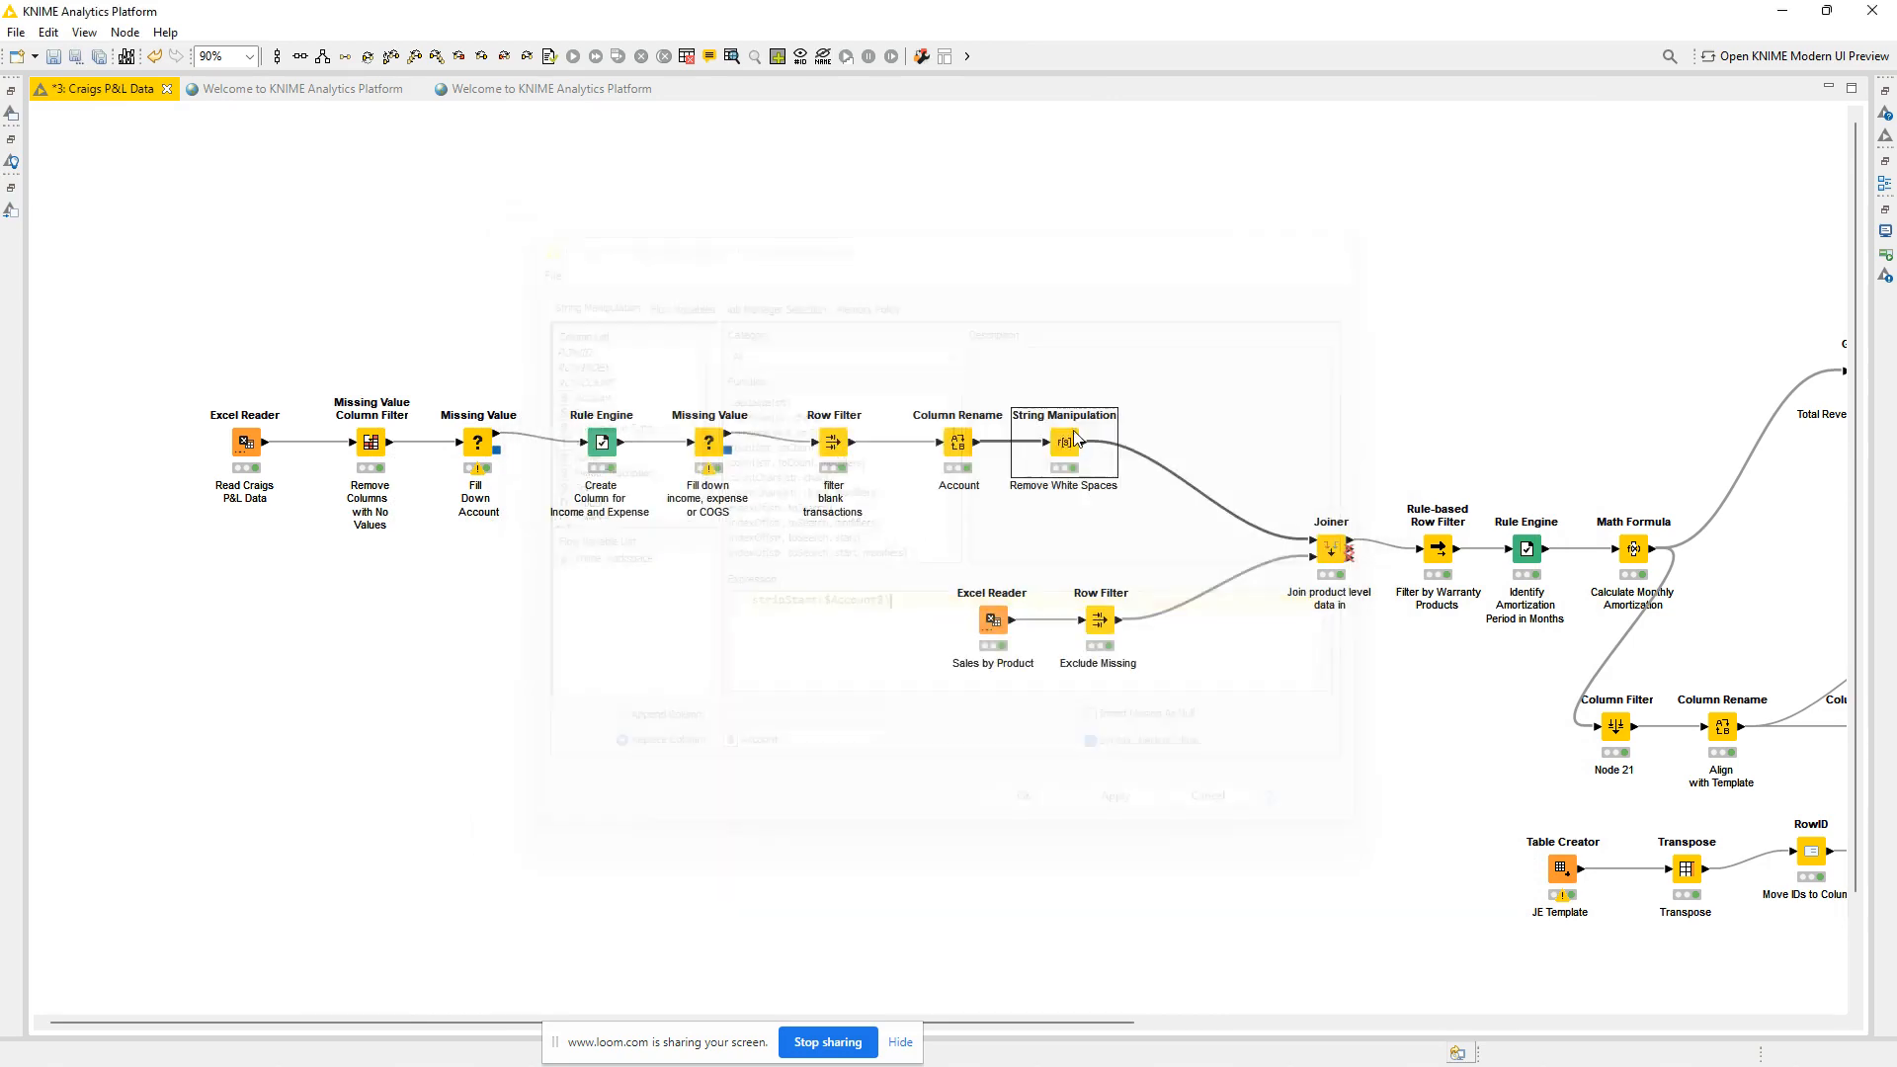
{"action": "right_click", "coordinate": [1064, 445]}
{"action": "left_click", "coordinate": [1145, 935]}
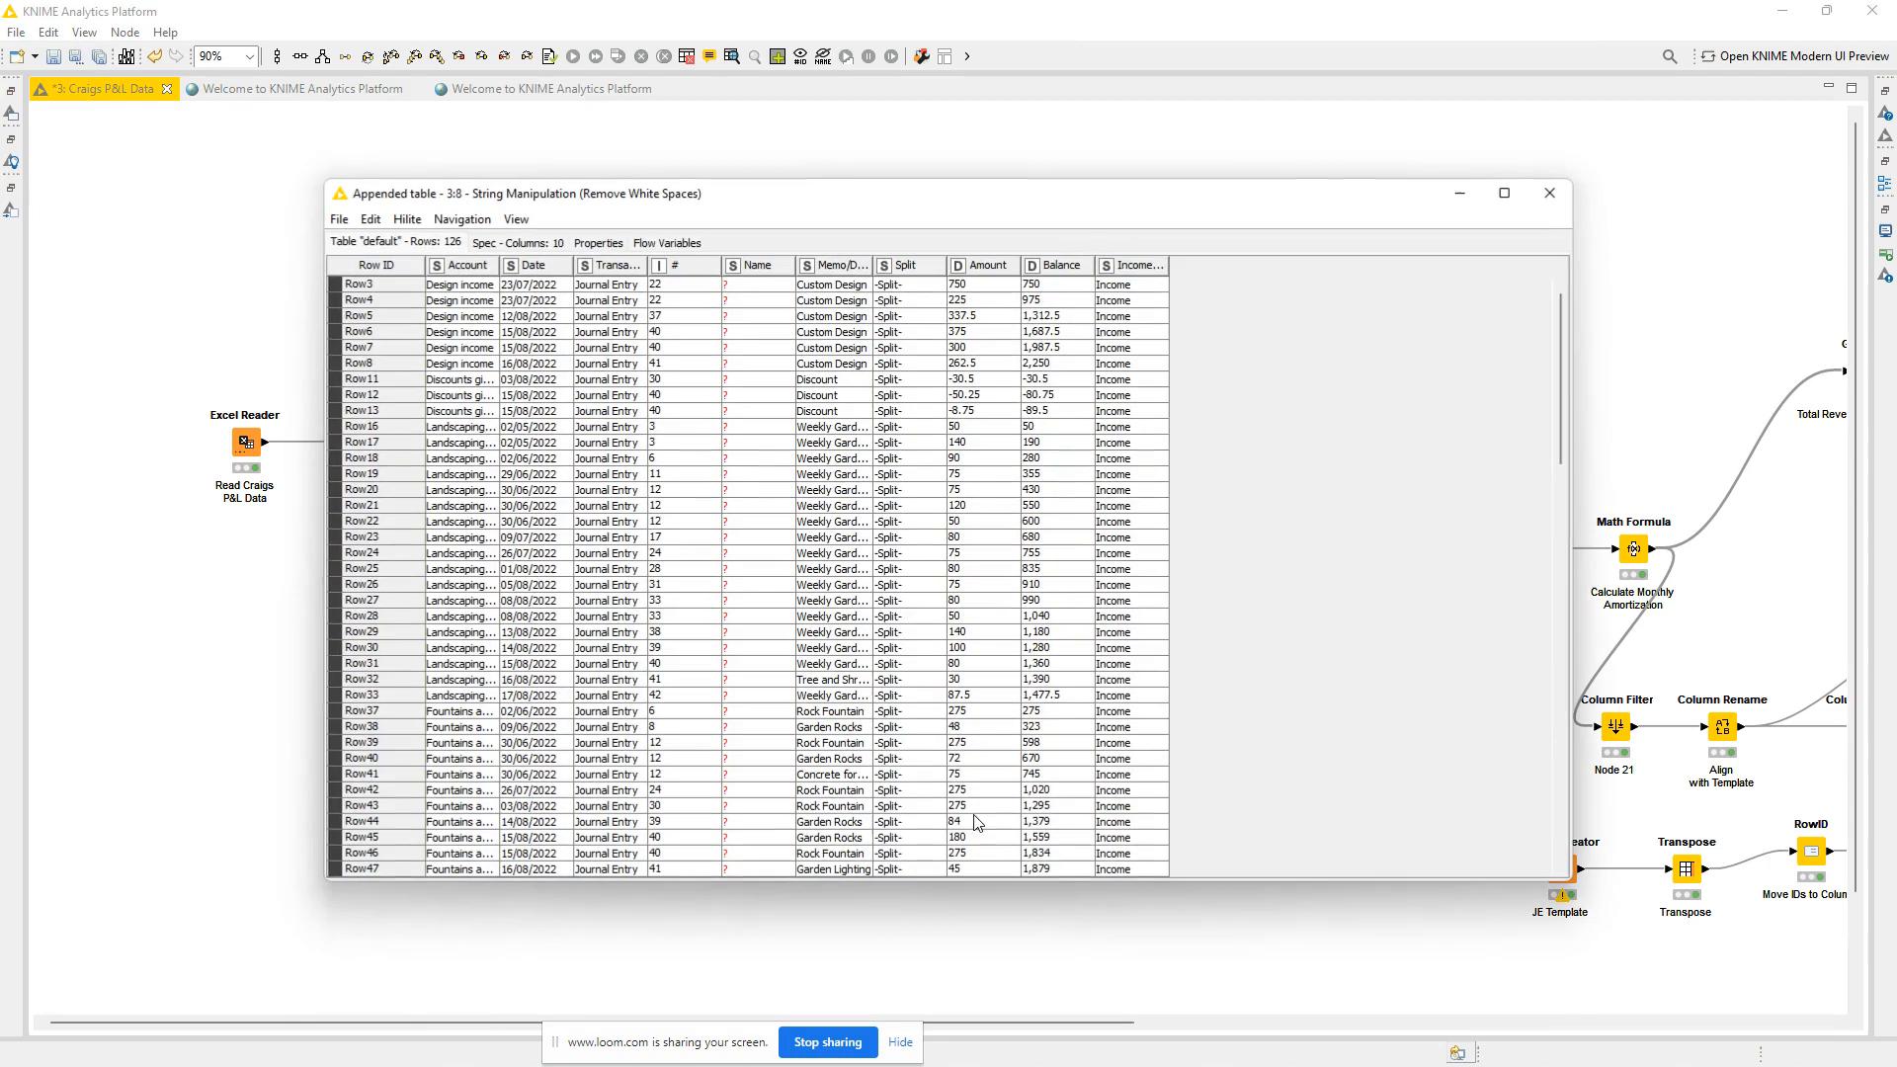
{"action": "left_click", "coordinate": [1549, 195]}
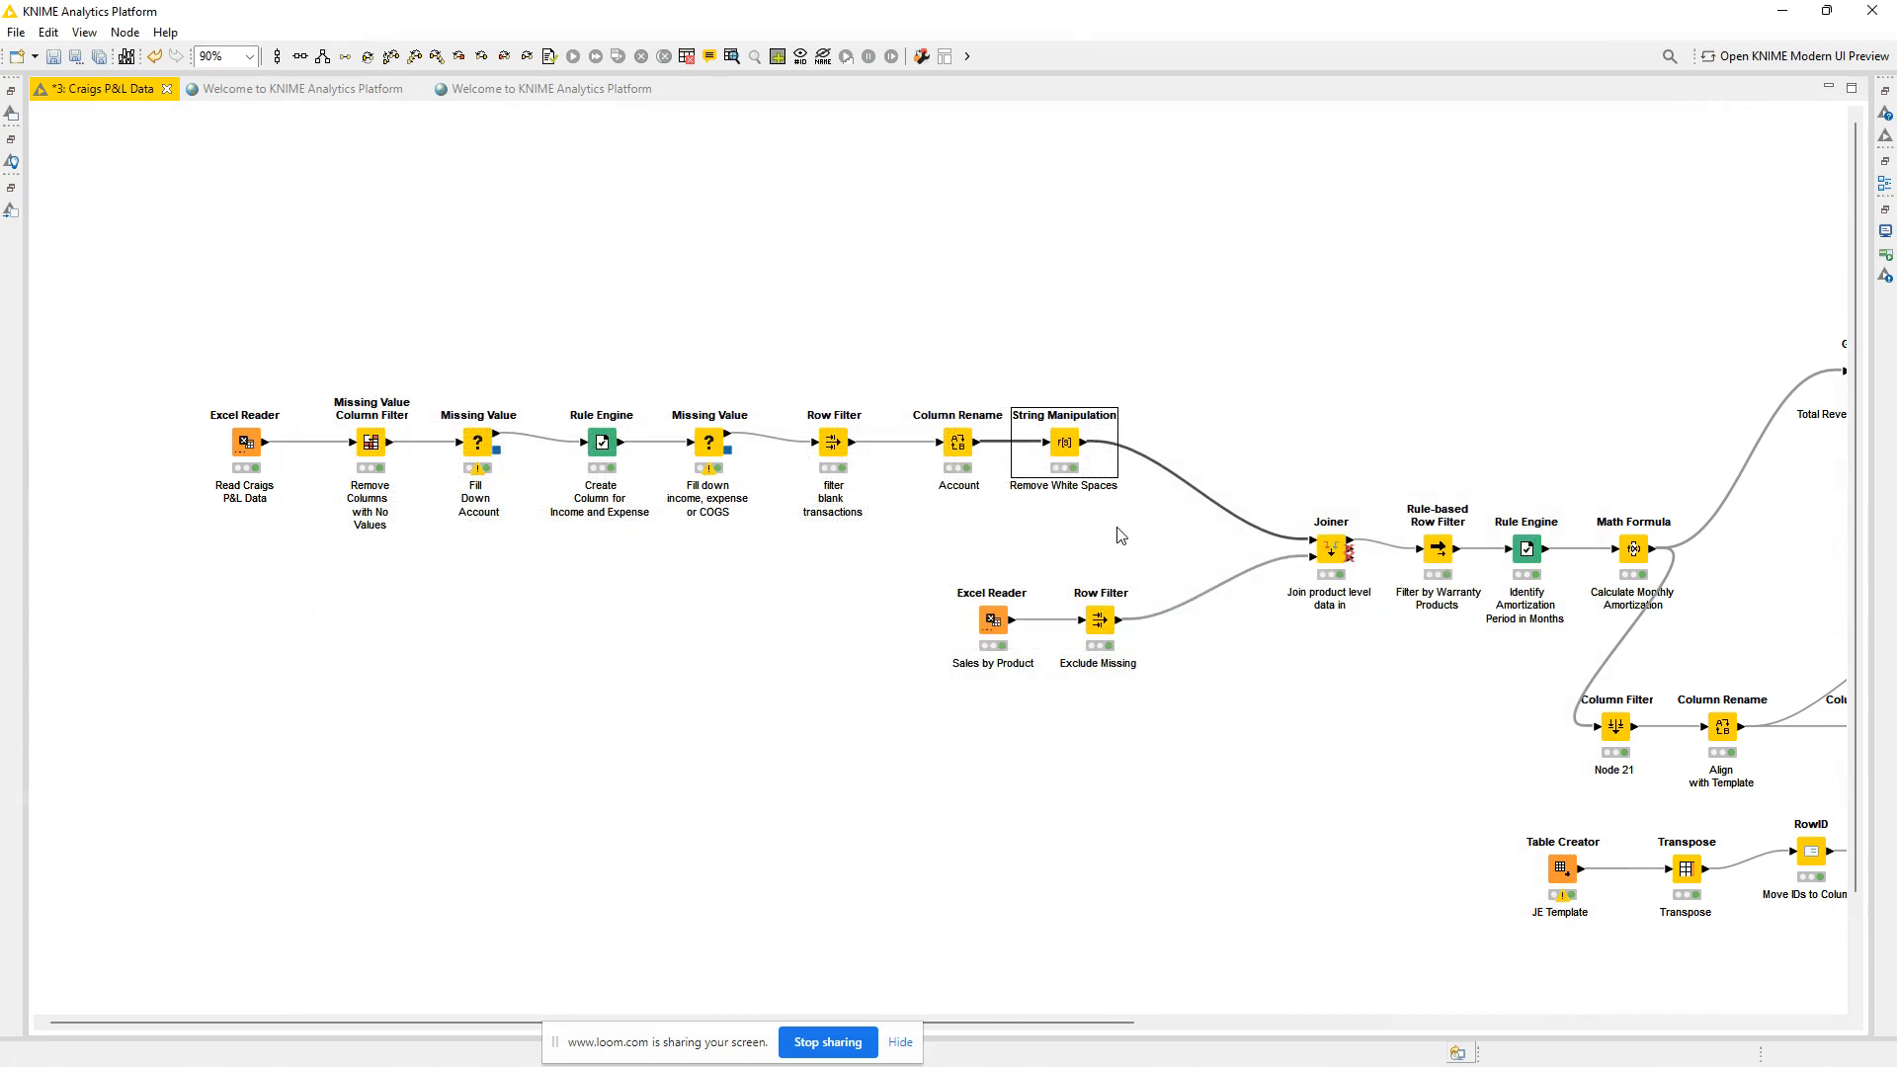